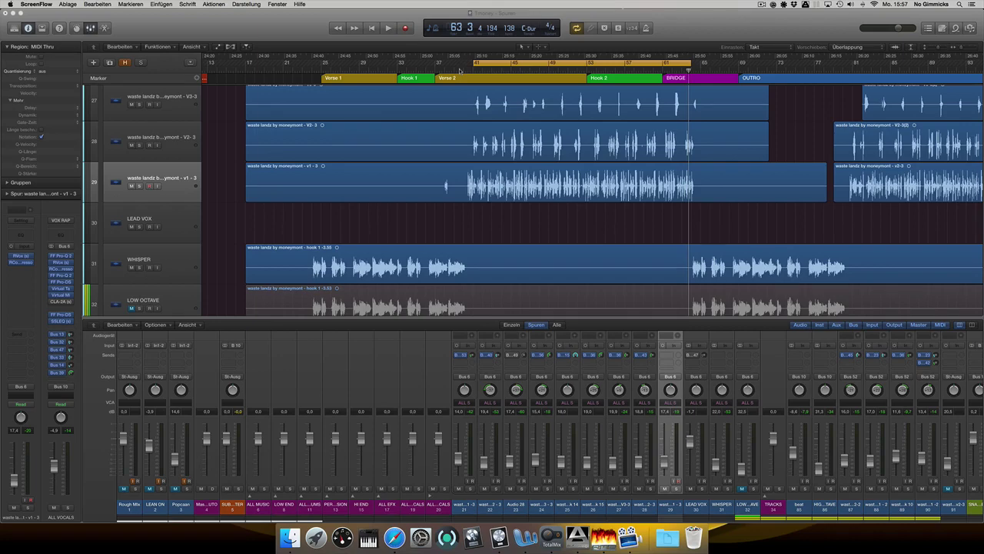
Play the looped Verse 2 section with the beat and select the V2- 3 vocal track
{"action": "left_click", "coordinate": [463, 69]}
{"action": "key", "text": "space"}
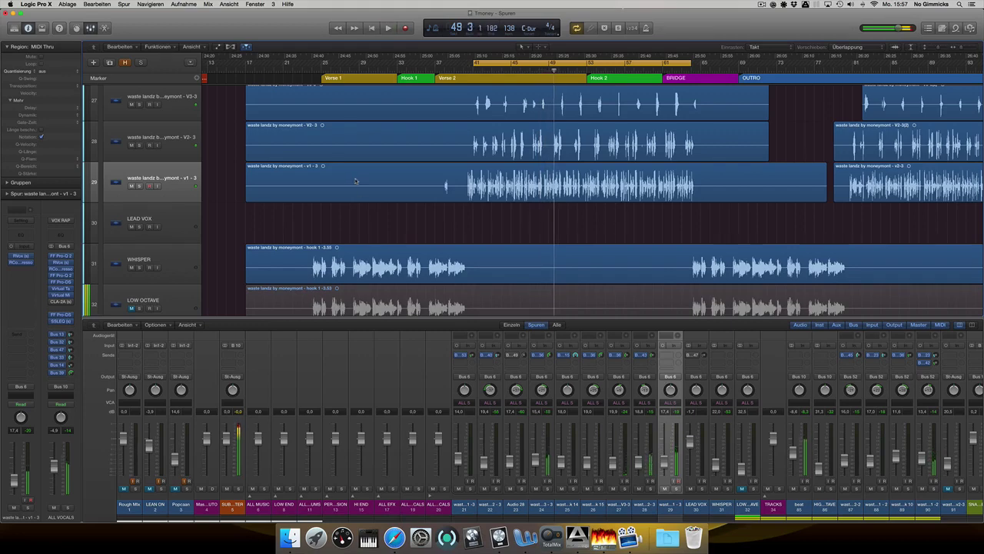
{"action": "left_click", "coordinate": [67, 507]}
{"action": "key", "text": "space"}
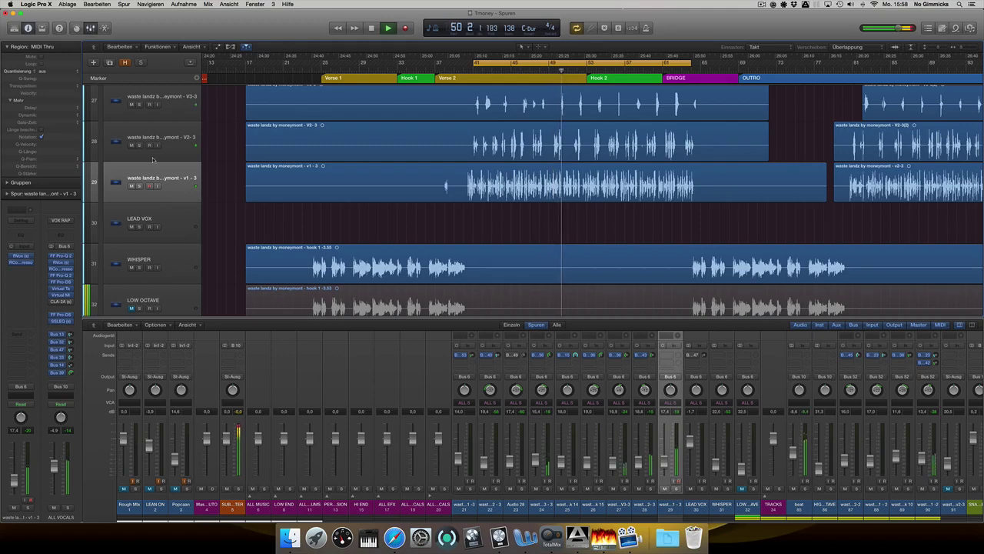
{"action": "left_click", "coordinate": [163, 138]}
{"action": "key", "text": "space"}
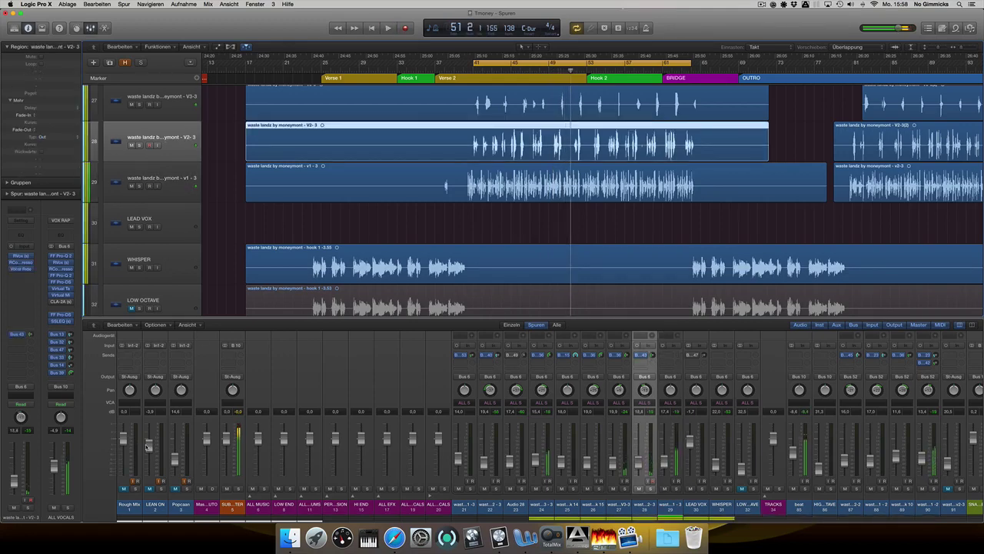
Play the Verse 2 vocals and locate the V1 BG 1 -2 backing vocal track
{"action": "scroll", "coordinate": [521, 211], "scroll_direction": "down", "scroll_amount": 1}
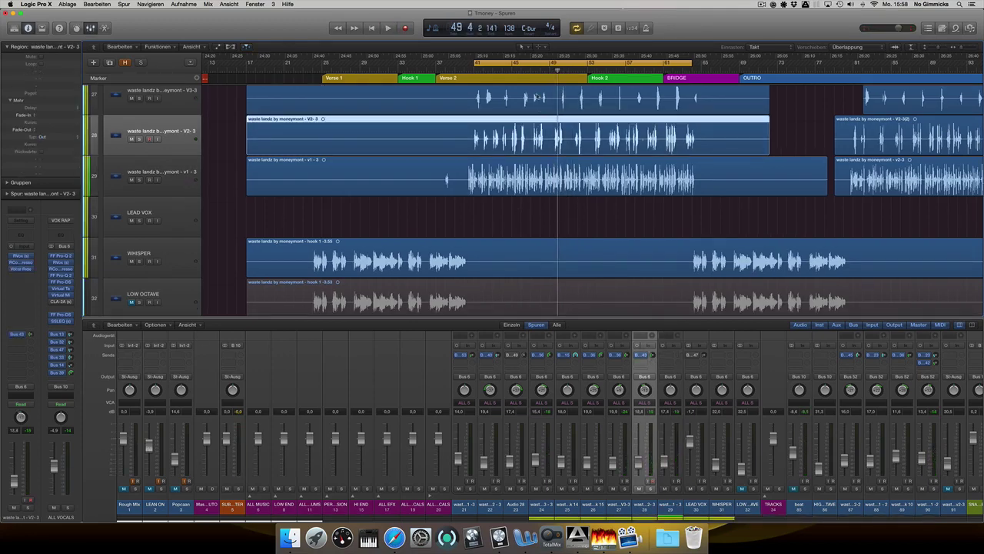
{"action": "key", "text": "space"}
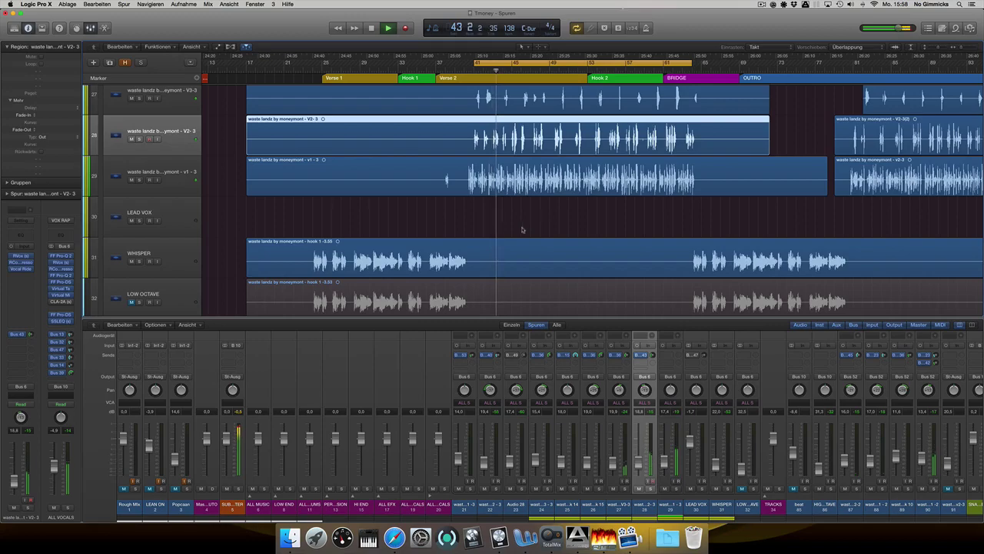
{"action": "scroll", "coordinate": [520, 229], "scroll_direction": "up", "scroll_amount": 3}
{"action": "scroll", "coordinate": [521, 229], "scroll_direction": "down", "scroll_amount": 20}
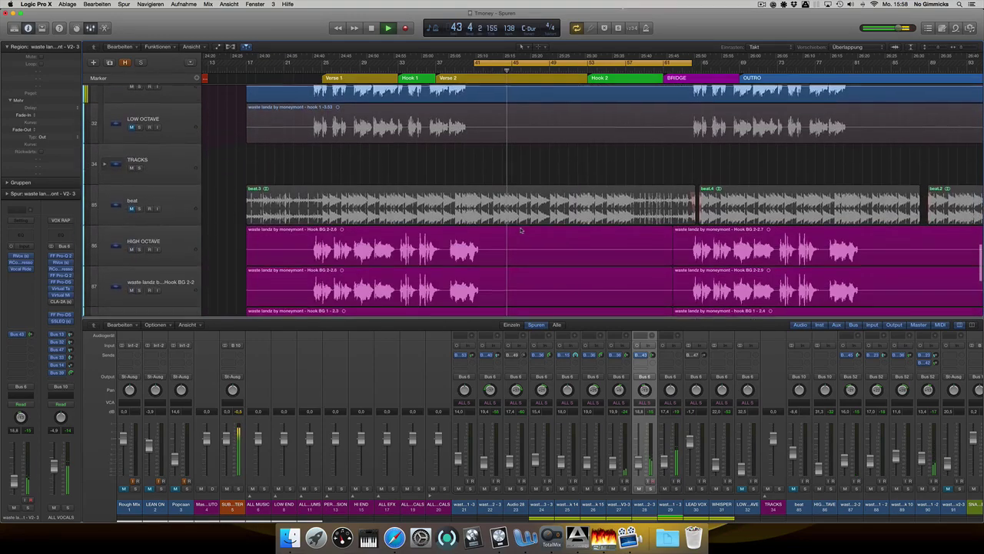
{"action": "scroll", "coordinate": [520, 230], "scroll_direction": "down", "scroll_amount": 2}
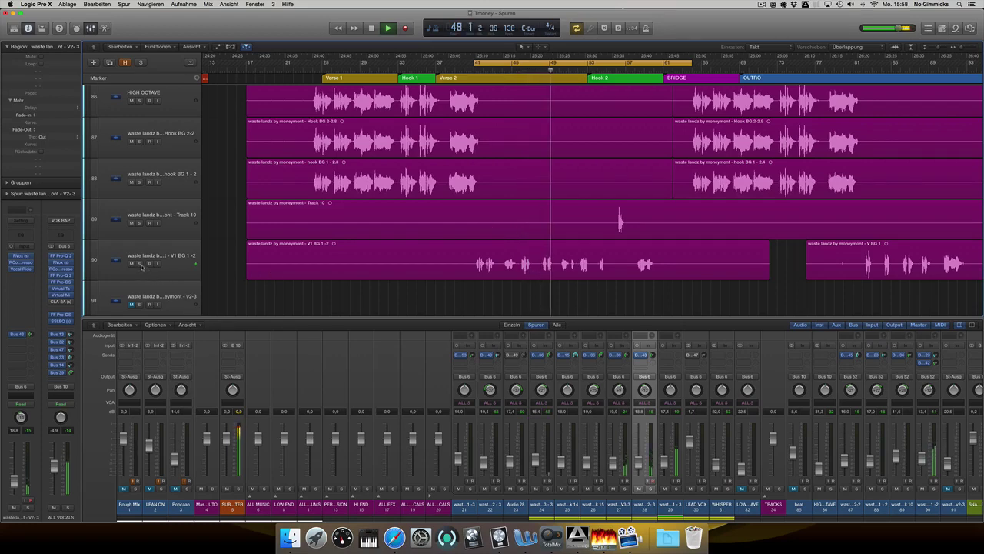
{"action": "key", "text": "space"}
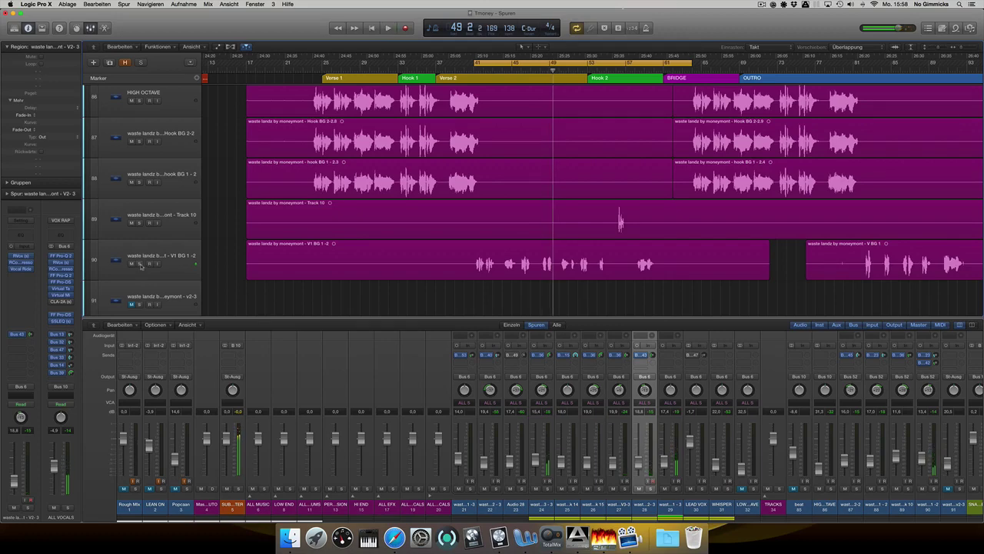
Audition the V1 BG 1 -2 backing vocal in solo, turn its solo off and mute the track
{"action": "left_click", "coordinate": [129, 253]}
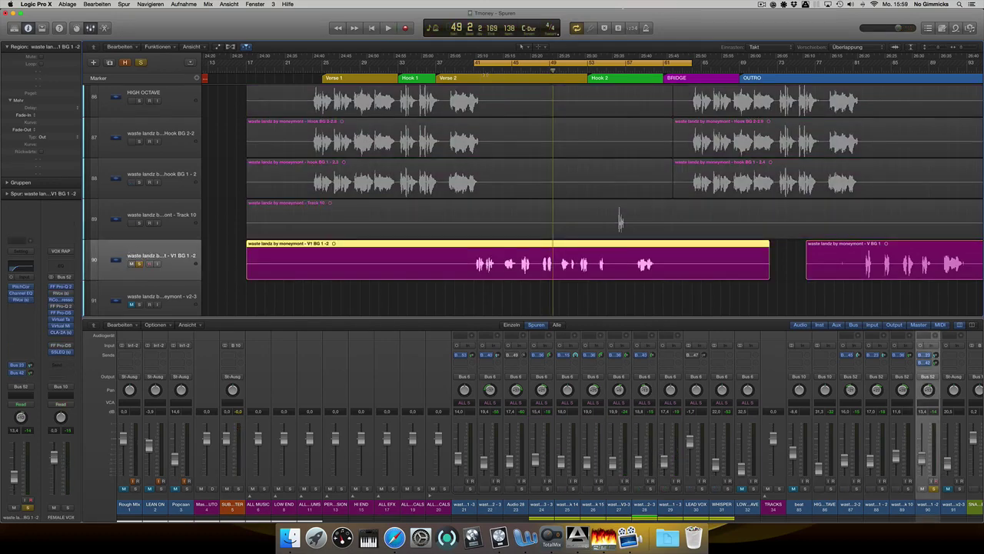
{"action": "key", "text": "space"}
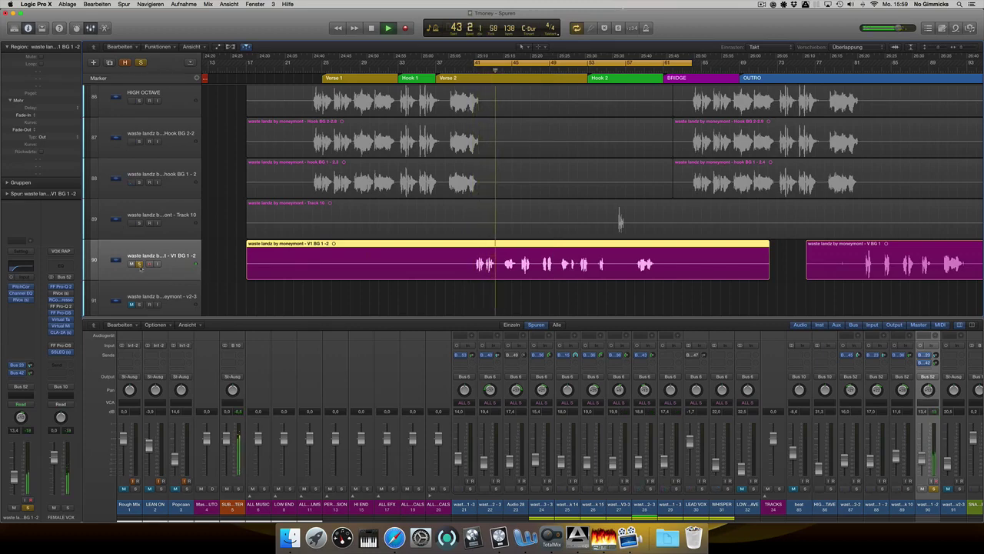
{"action": "key", "text": "space"}
{"action": "left_click", "coordinate": [139, 264]}
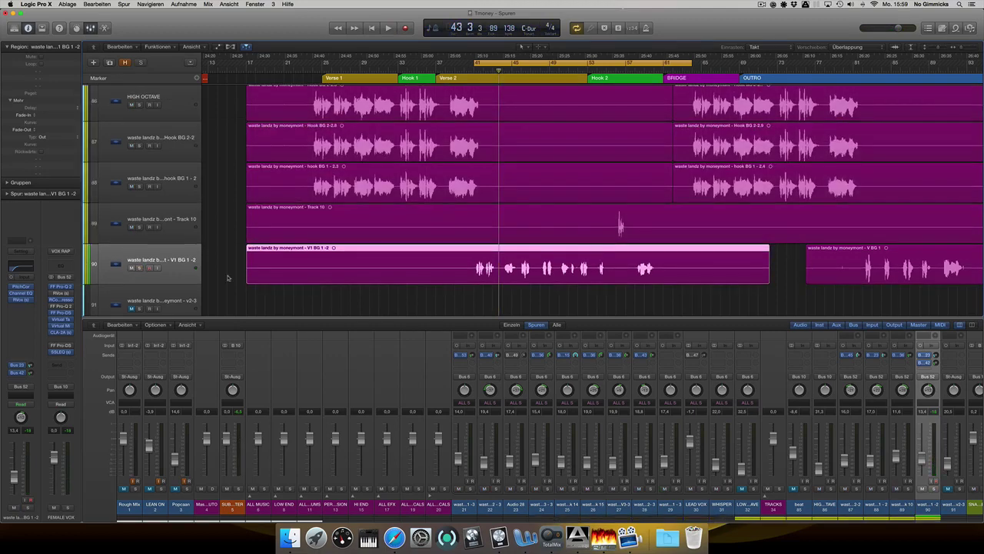
{"action": "left_click", "coordinate": [132, 268]}
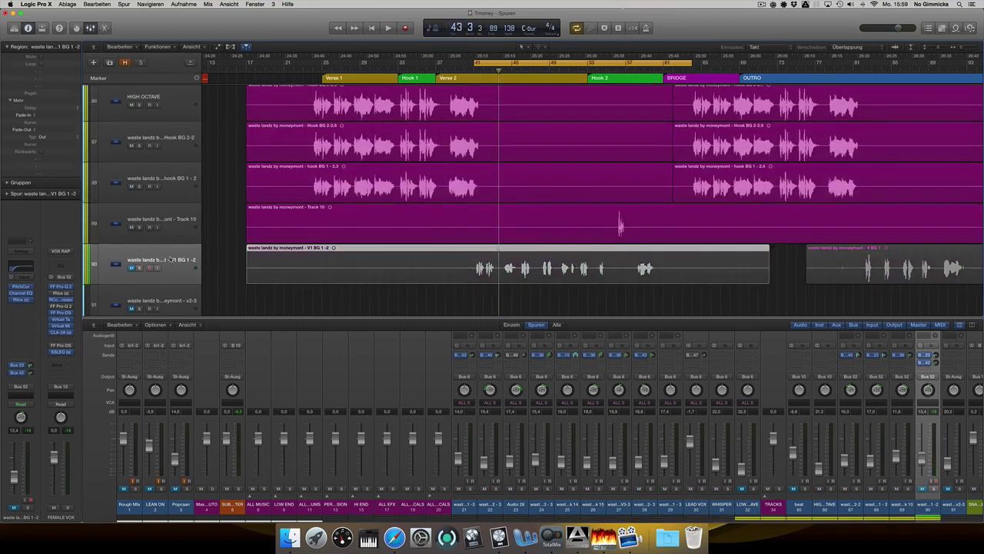
Audition the V3-3 vocal track in solo from the start of the Verse 2 loop and turn its solo off
{"action": "scroll", "coordinate": [284, 234], "scroll_direction": "up", "scroll_amount": 20}
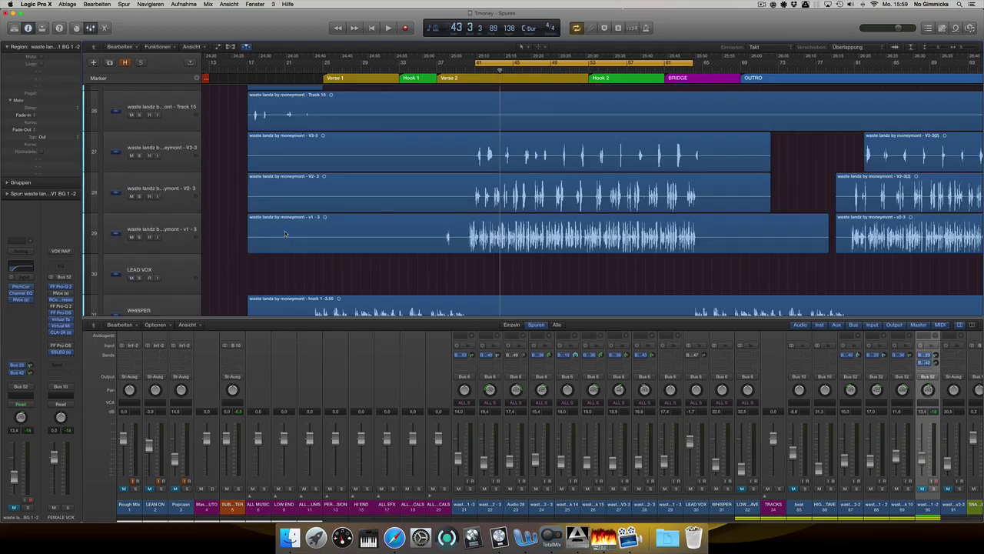
{"action": "scroll", "coordinate": [284, 230], "scroll_direction": "down", "scroll_amount": 6}
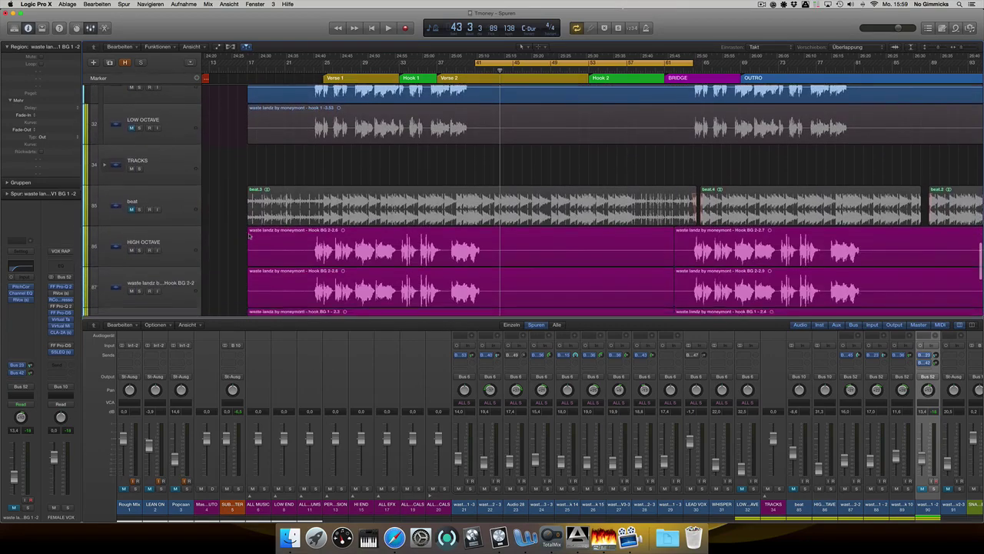
{"action": "scroll", "coordinate": [230, 235], "scroll_direction": "up", "scroll_amount": 3}
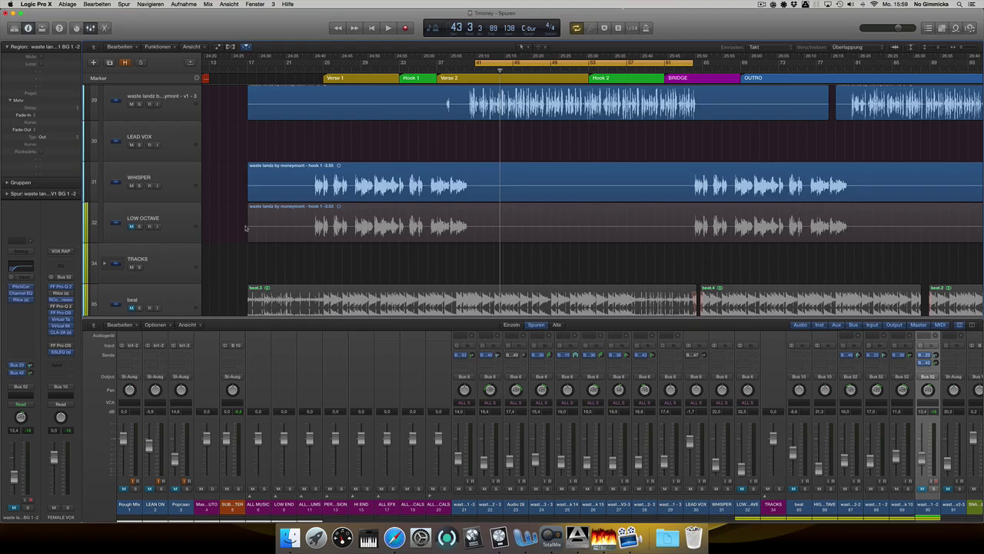
{"action": "scroll", "coordinate": [246, 226], "scroll_direction": "up", "scroll_amount": 2}
{"action": "scroll", "coordinate": [246, 227], "scroll_direction": "up", "scroll_amount": 1}
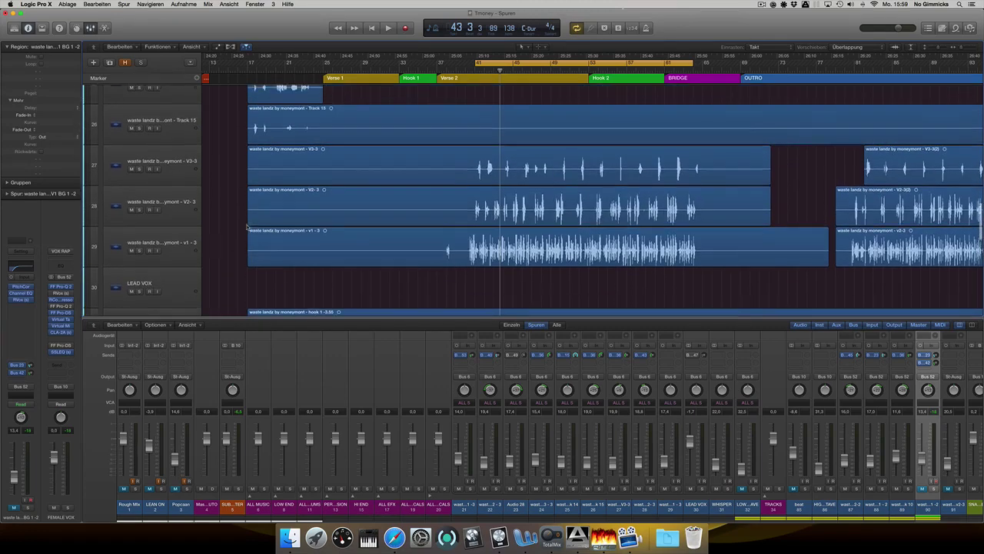
{"action": "left_click", "coordinate": [140, 164]}
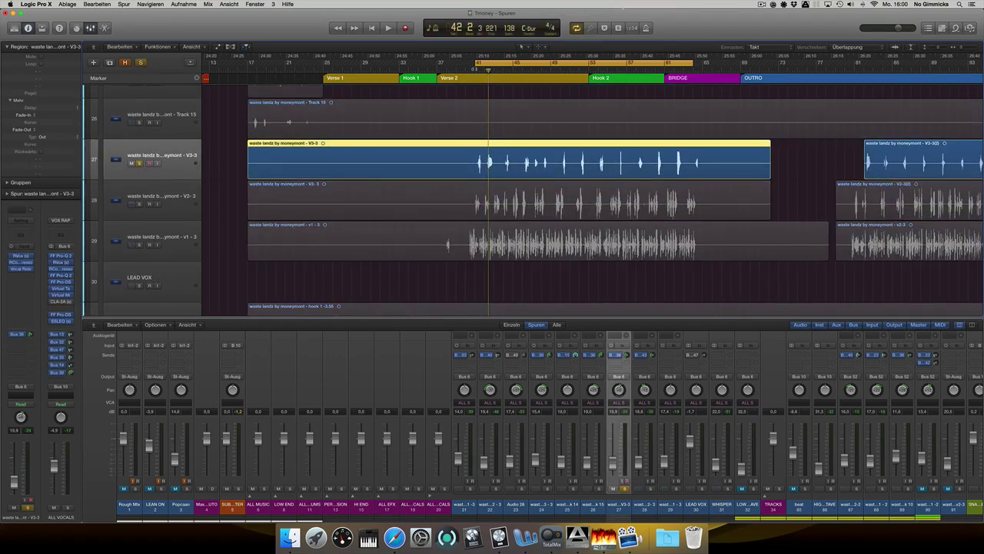
{"action": "left_click", "coordinate": [474, 69]}
{"action": "key", "text": "space"}
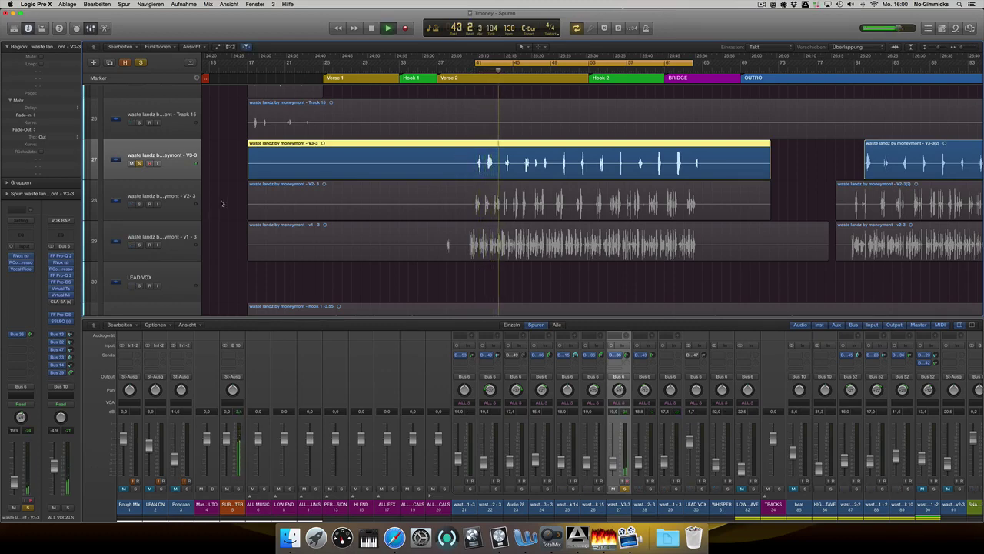
{"action": "left_click", "coordinate": [140, 164]}
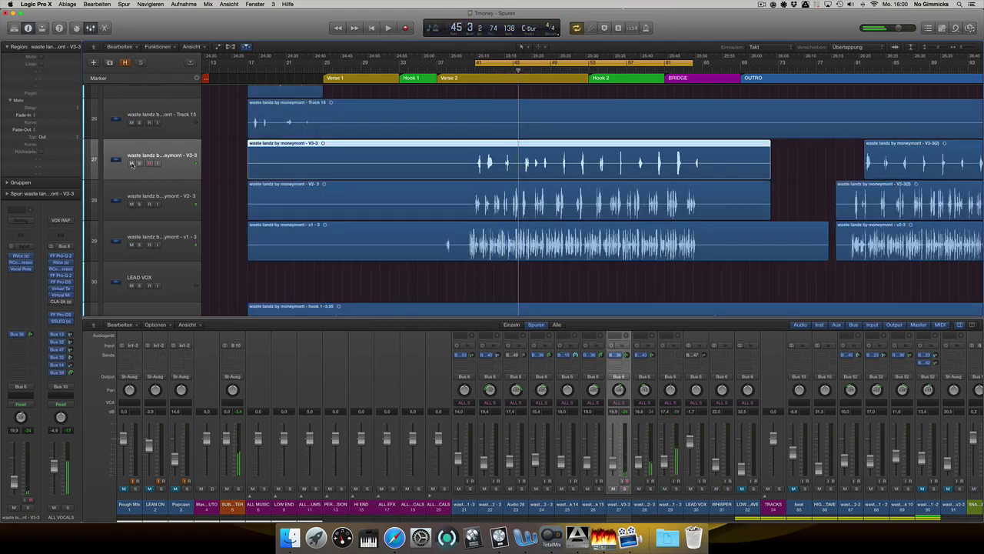
{"action": "key", "text": "space"}
Audition the V2- 3 vocal track in solo over Verse 2 and turn its solo off
{"action": "left_click", "coordinate": [139, 205]}
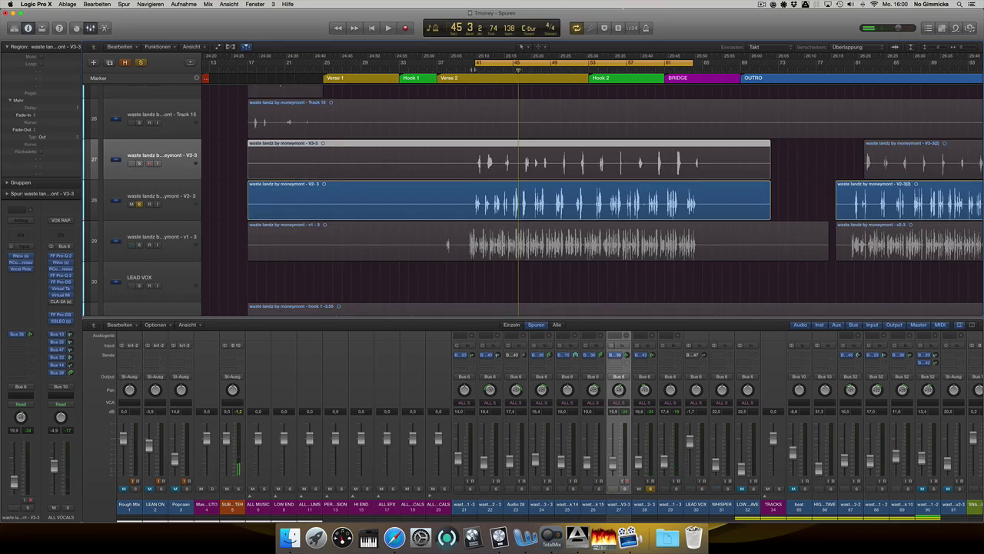
{"action": "key", "text": "space"}
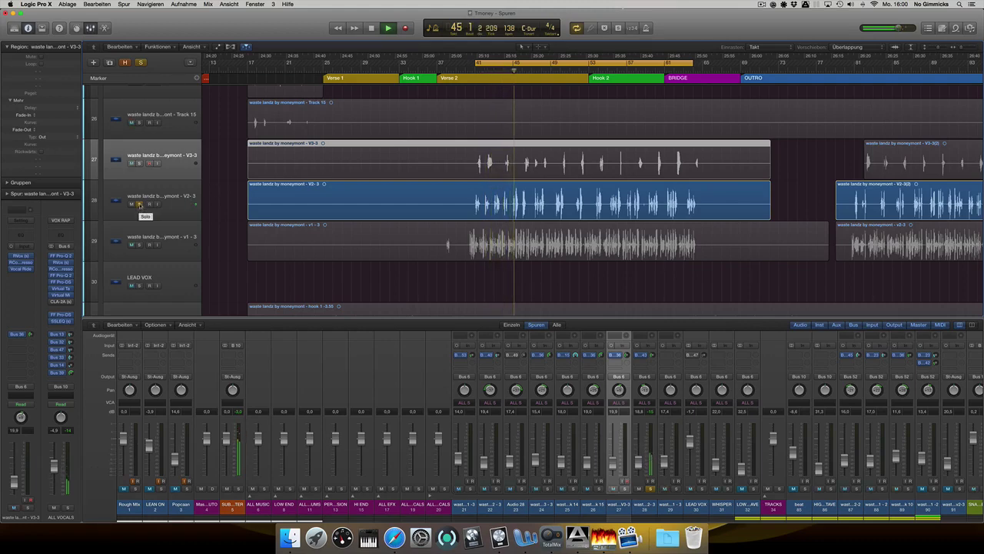
{"action": "key", "text": "space"}
{"action": "key", "text": "super+a"}
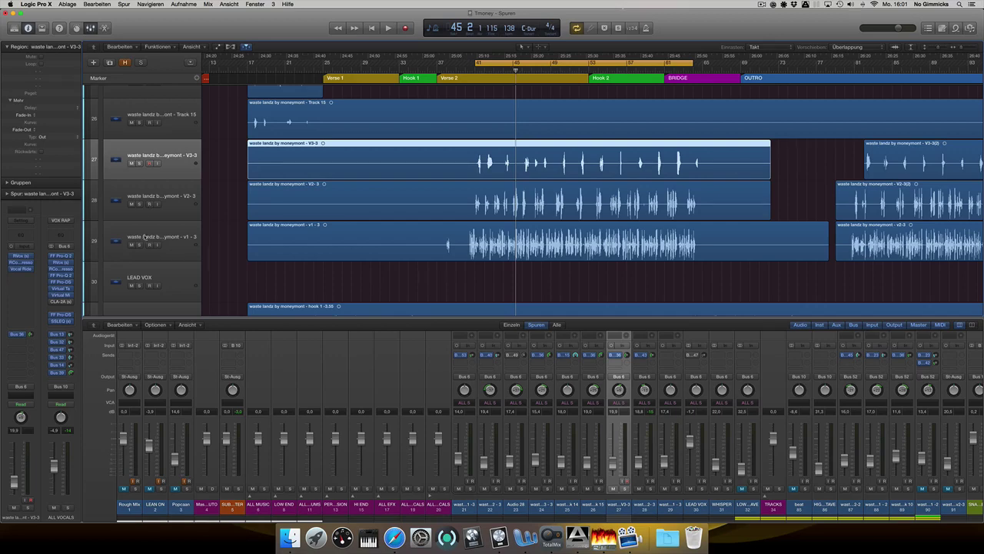
Audition the v1 - 3 vocal track in solo over Verse 2 and turn its solo off
{"action": "left_click", "coordinate": [145, 238]}
{"action": "key", "text": "ctrl+s"}
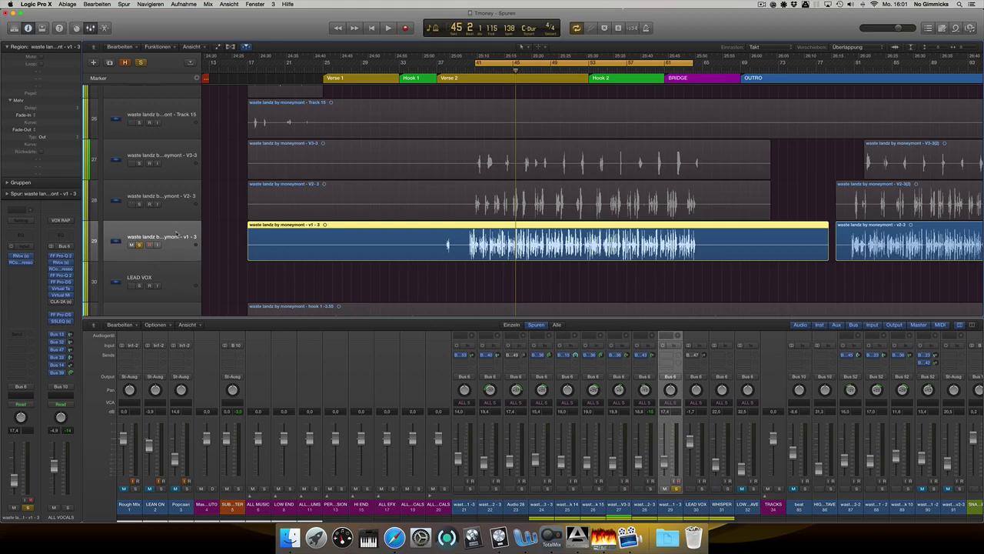
{"action": "key", "text": "space"}
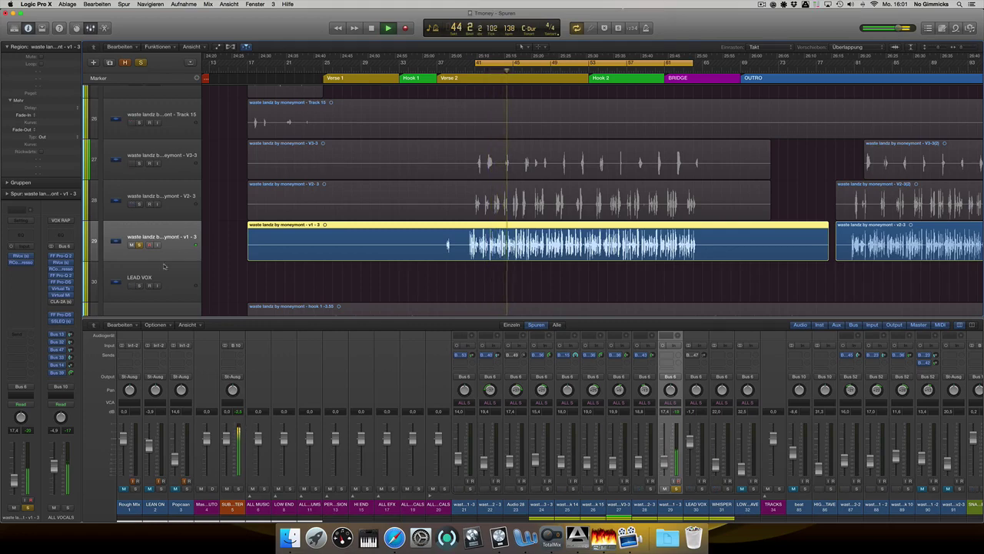
{"action": "key", "text": "space"}
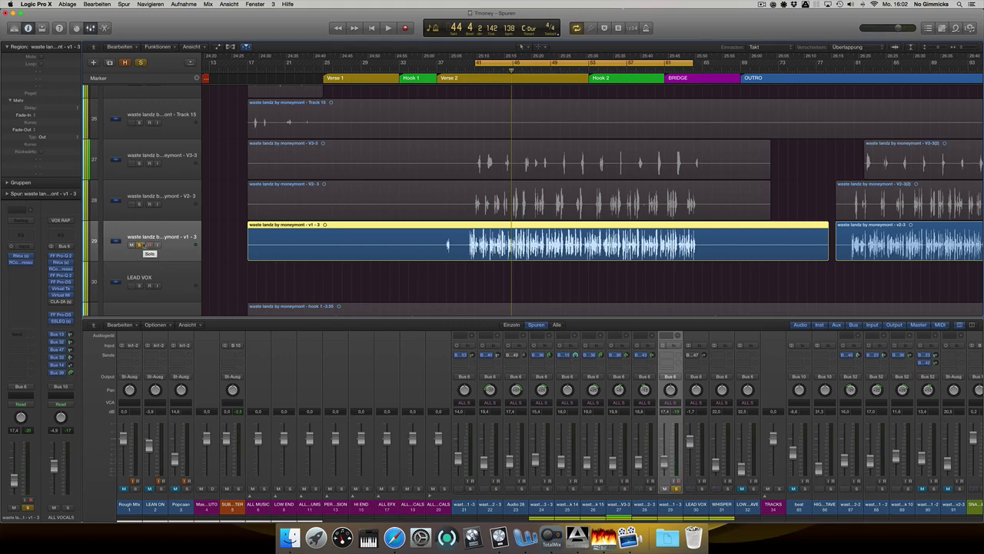
{"action": "left_click", "coordinate": [140, 244]}
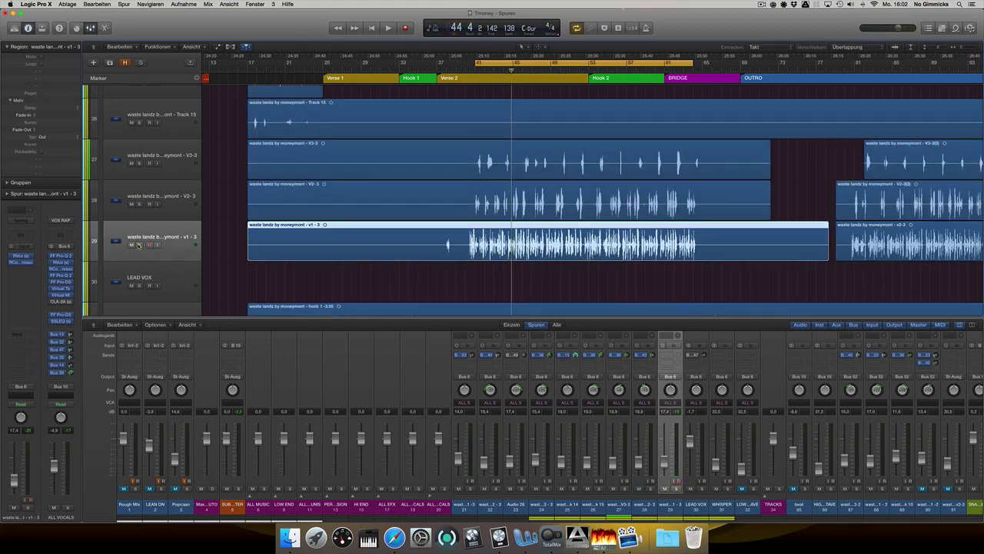
Play the Verse 2 vocals together, briefly unmuting the beat track to hear them in the mix
{"action": "key", "text": "space"}
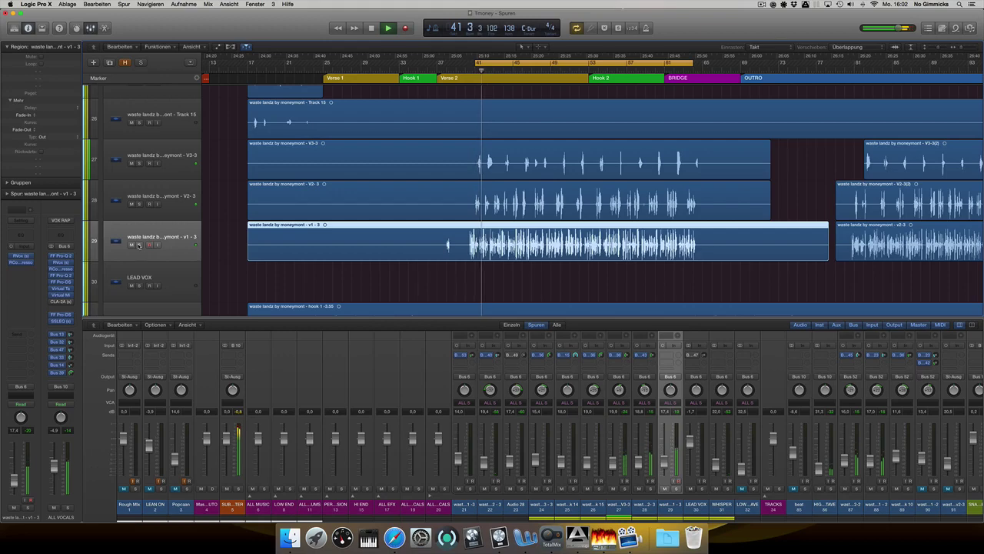
{"action": "scroll", "coordinate": [158, 246], "scroll_direction": "down", "scroll_amount": 5}
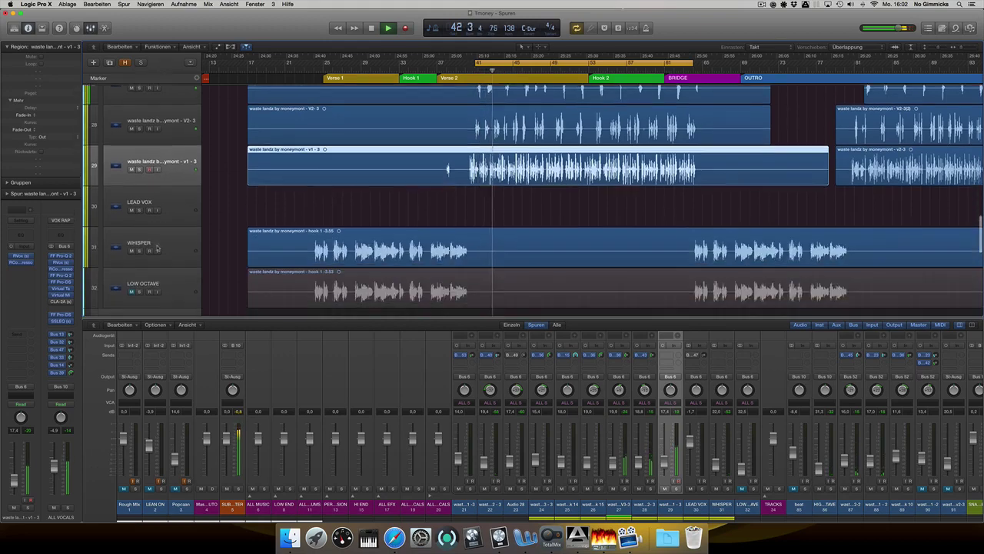
{"action": "scroll", "coordinate": [157, 247], "scroll_direction": "down", "scroll_amount": 3}
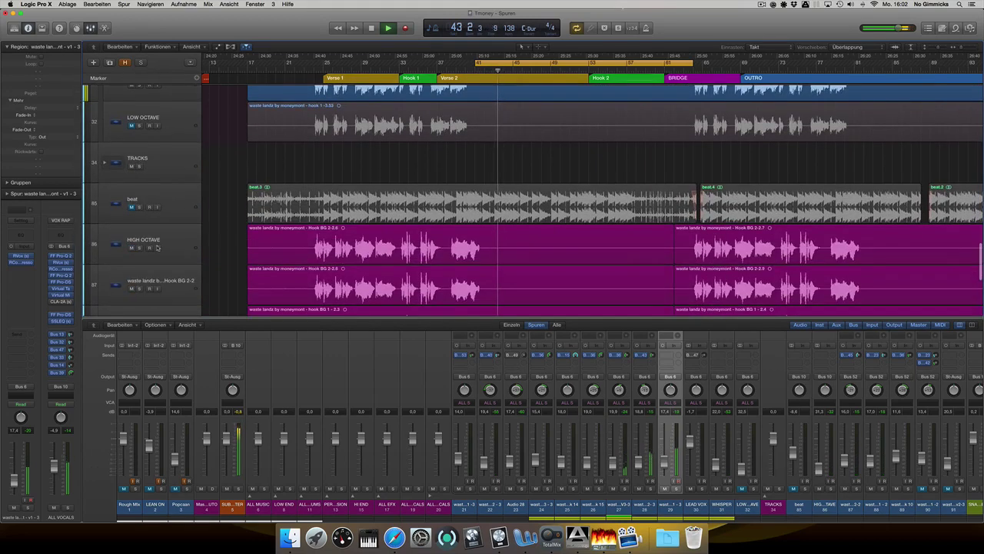
{"action": "left_click", "coordinate": [132, 207]}
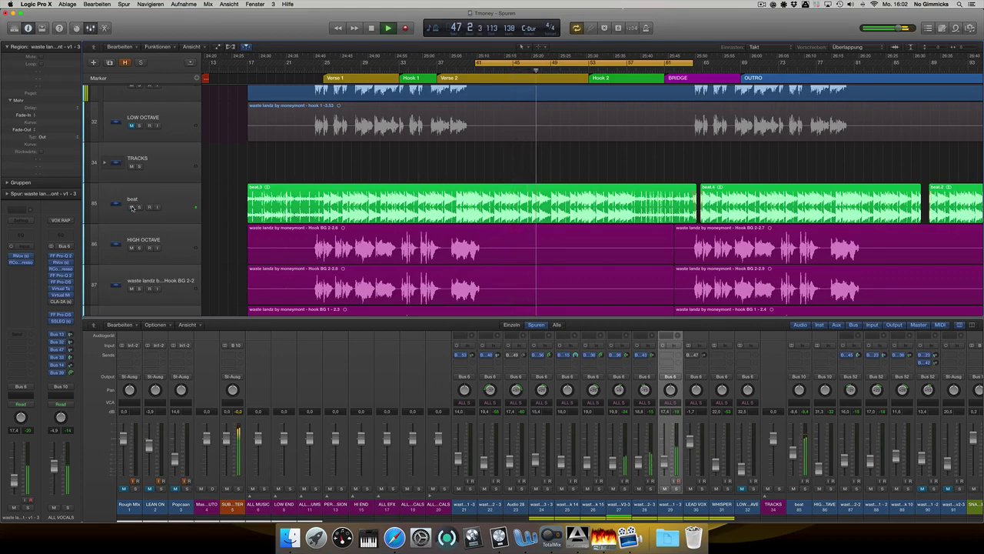
{"action": "left_click", "coordinate": [131, 207]}
{"action": "key", "text": "space"}
Compare the pan settings of the V3-3, V2- 3 and v1 - 3 vocal tracks and play Verse 2
{"action": "scroll", "coordinate": [206, 221], "scroll_direction": "up", "scroll_amount": 6}
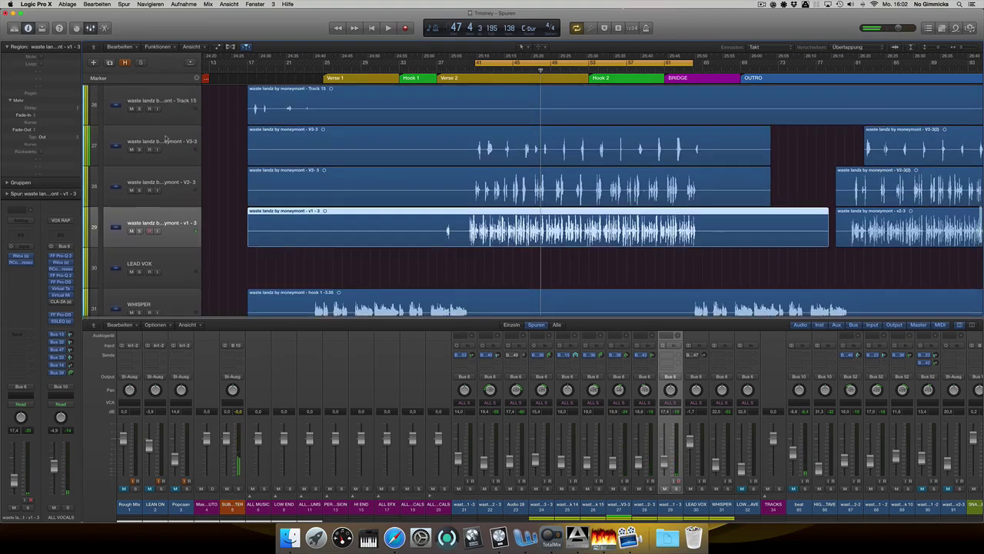
{"action": "left_click", "coordinate": [166, 140]}
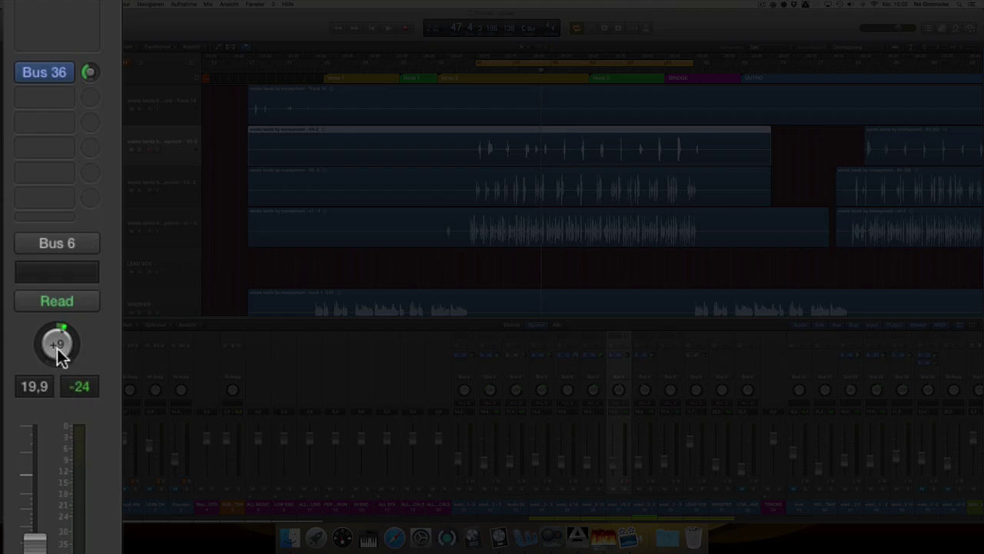
{"action": "left_click", "coordinate": [162, 187]}
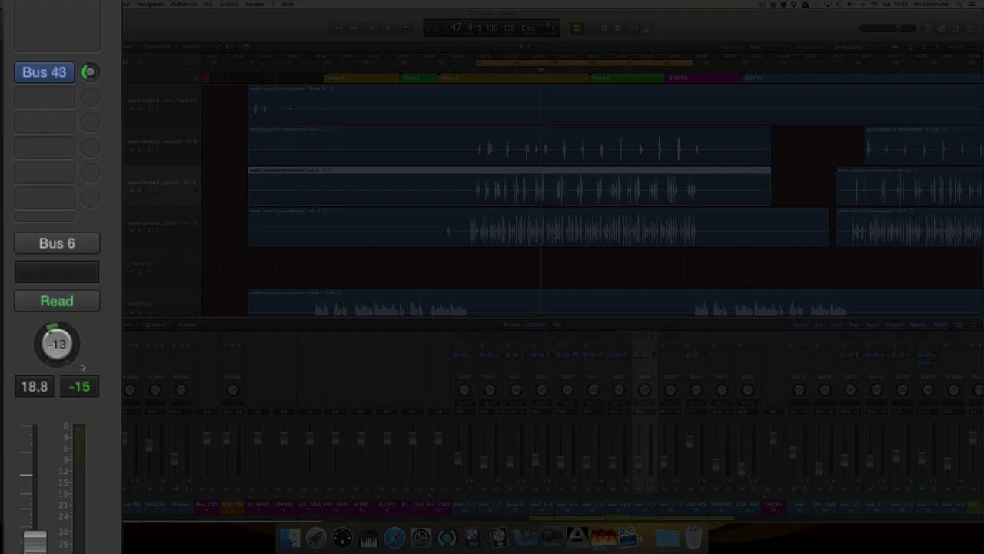
{"action": "left_click", "coordinate": [164, 223]}
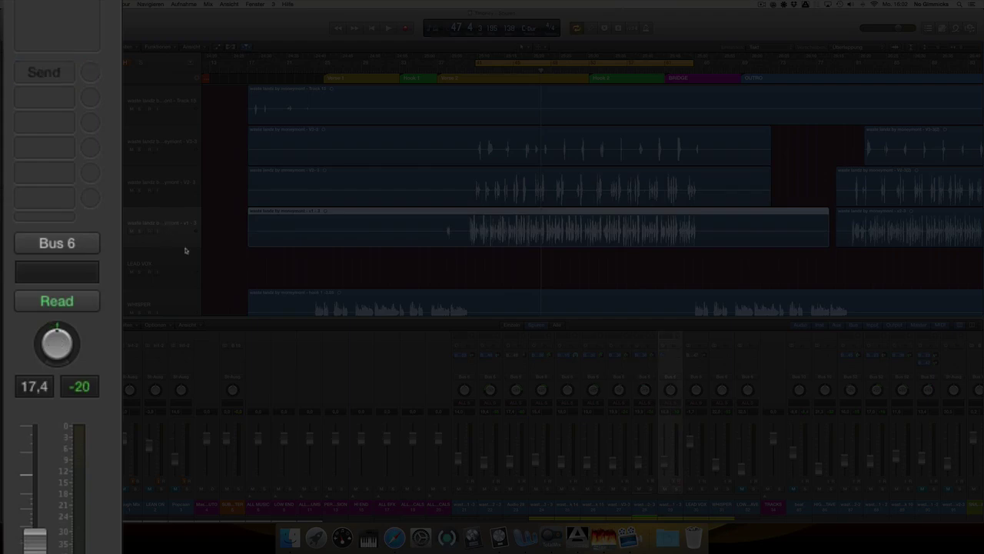
{"action": "key", "text": "space"}
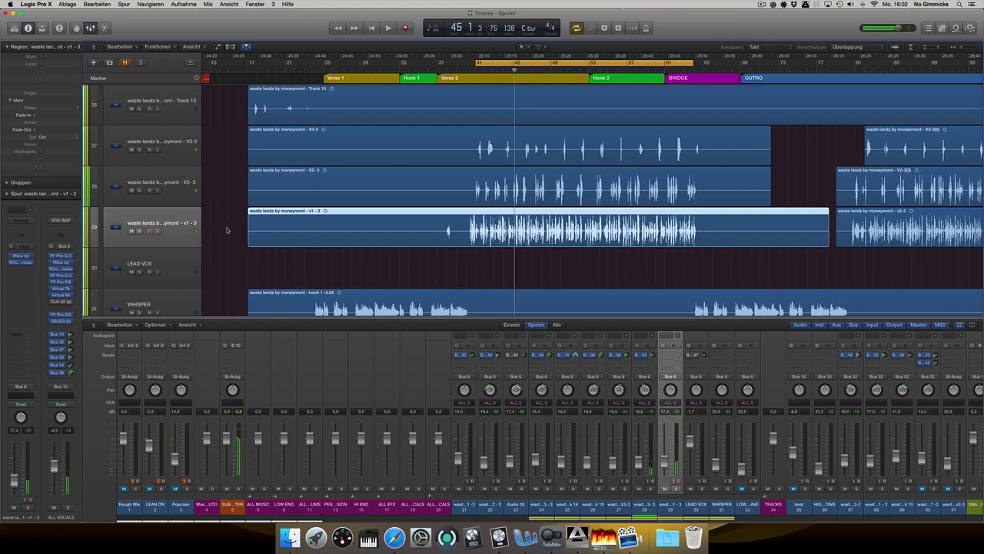
Stop playback and bypass the insert plug-ins on the ALL VOCALS bus
{"action": "key", "text": "space"}
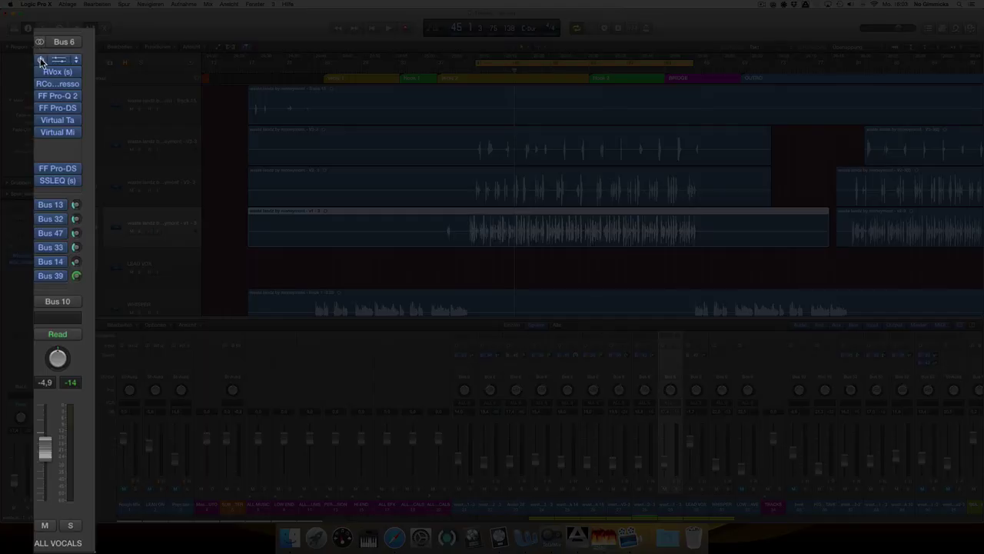
{"action": "left_click", "coordinate": [54, 274]}
{"action": "left_click", "coordinate": [43, 94]}
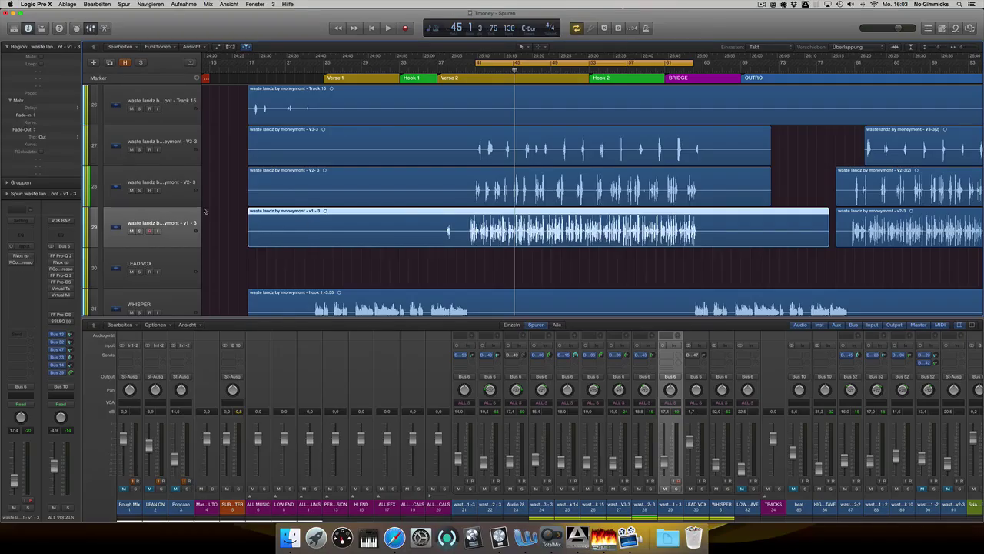
Solo the v1 - 3 vocal track and play part of Verse 2 without the bus processing
{"action": "left_click", "coordinate": [139, 231]}
{"action": "key", "text": "space"}
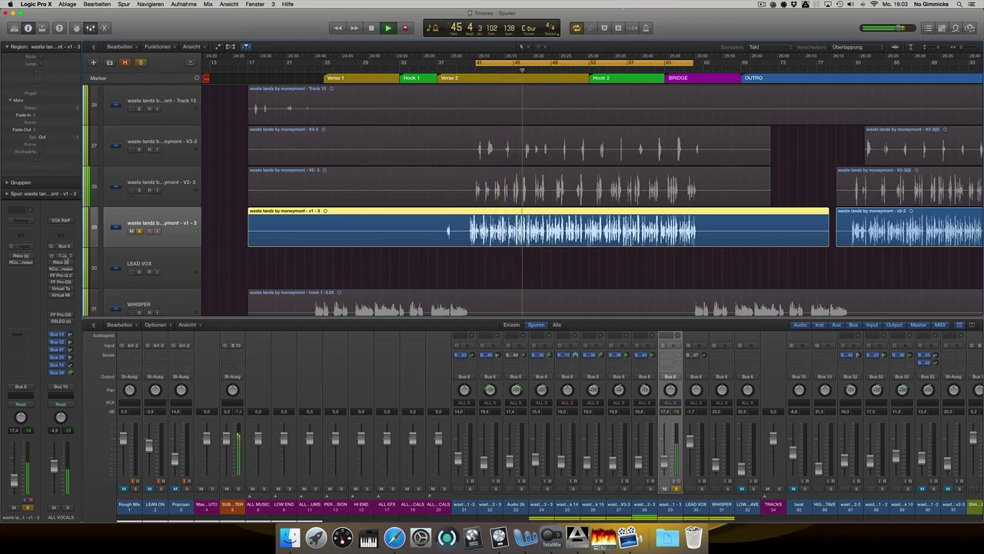
{"action": "key", "text": "space"}
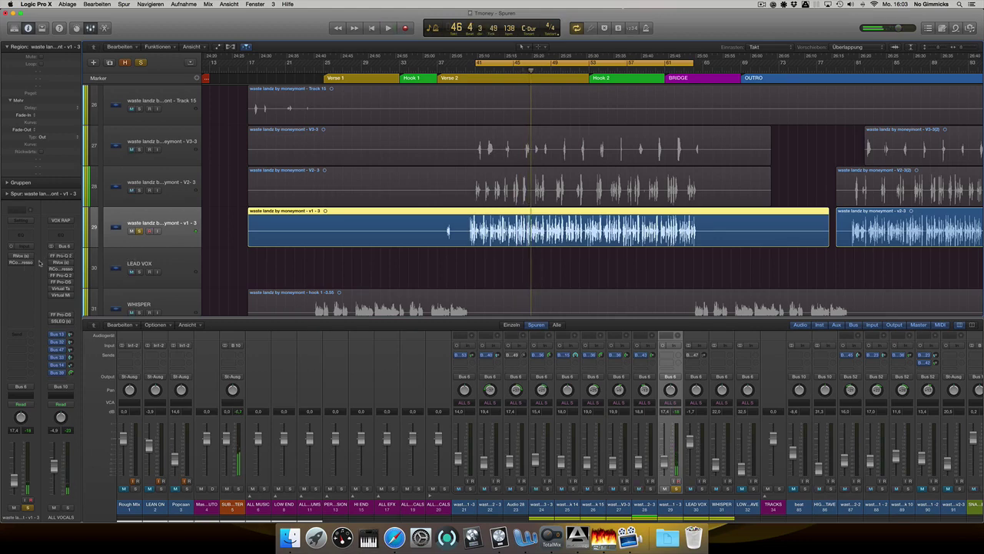
Inspect the RVox and RCompressor settings on the v1 - 3 track during playback and close the plug-in windows
{"action": "mouse_move", "coordinate": [16, 256]}
{"action": "left_click", "coordinate": [22, 256]}
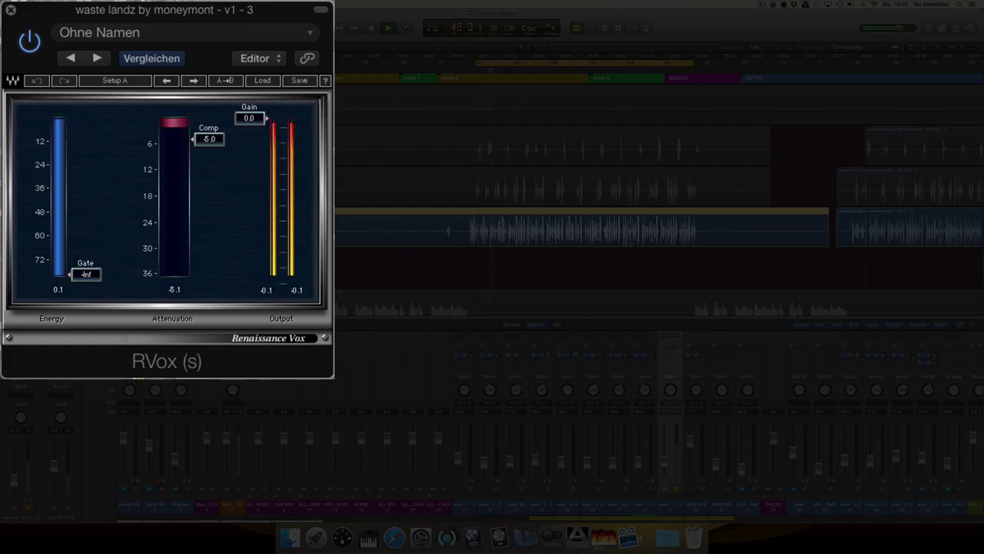
{"action": "key", "text": "space"}
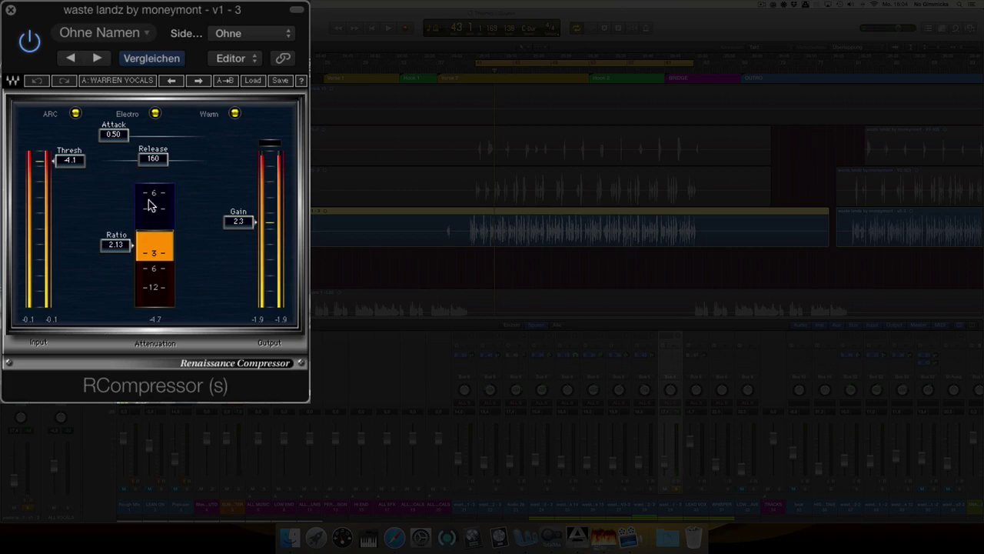
{"action": "key", "text": "space"}
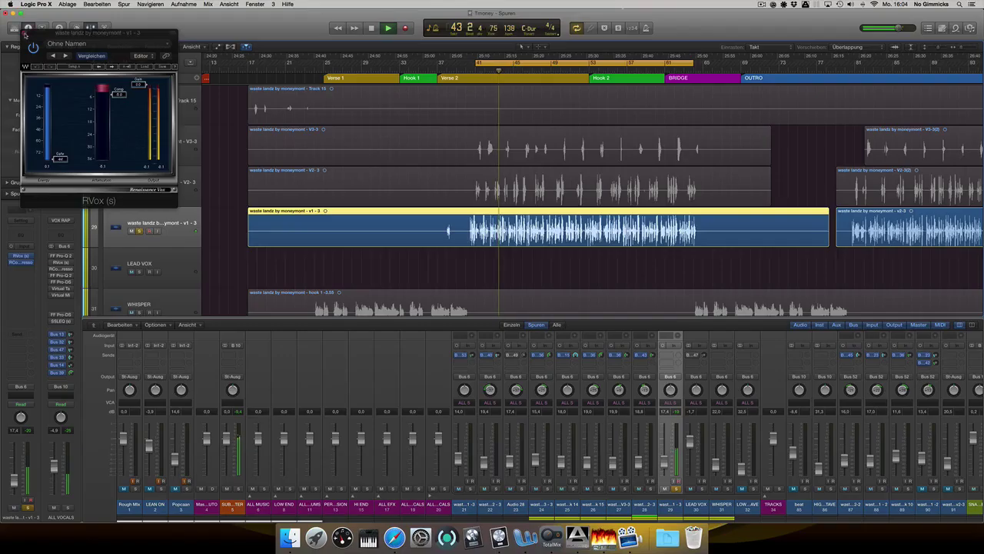
{"action": "left_click", "coordinate": [25, 35]}
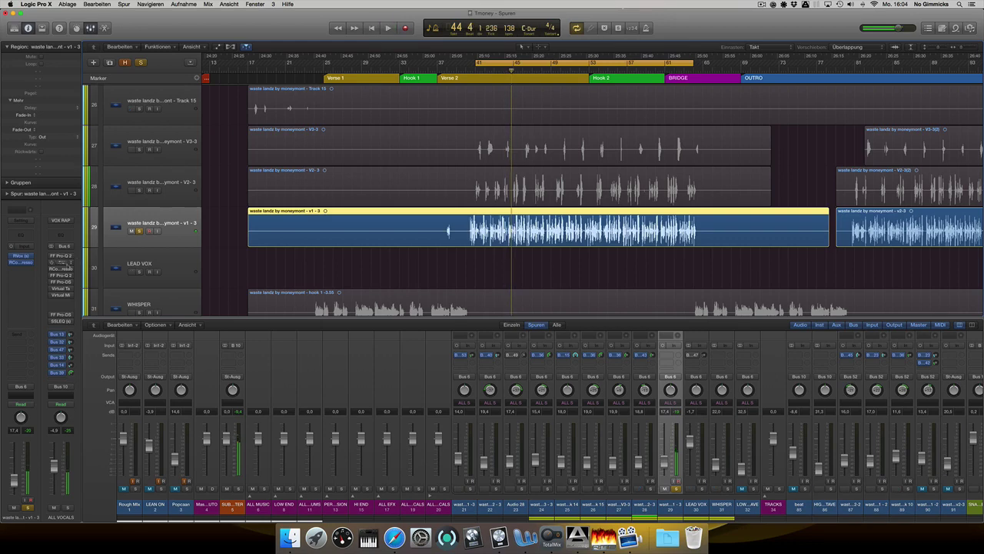
Open the first Pro-Q 2 on the ALL VOCALS bus and set the gain of band 7 to about -5.9 dB
{"action": "left_click", "coordinate": [60, 255]}
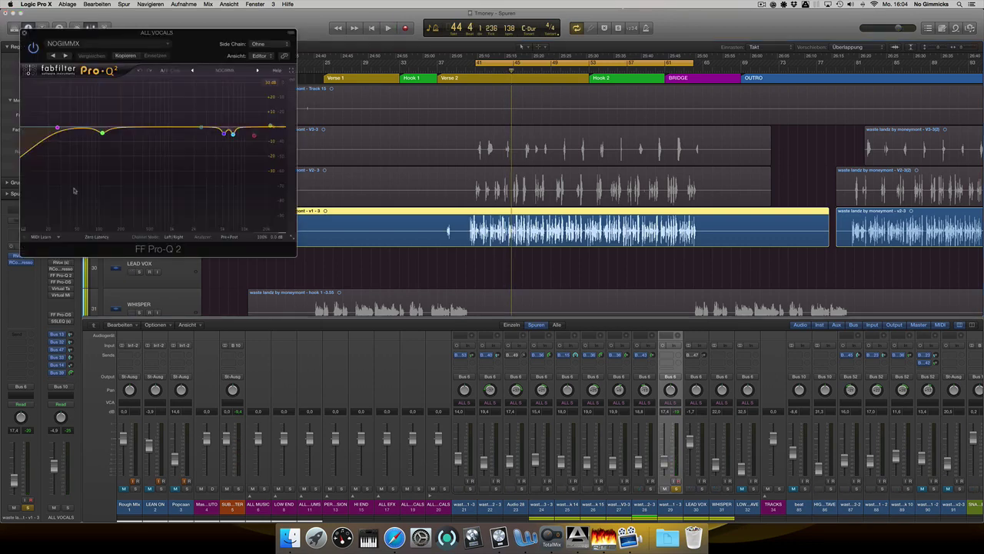
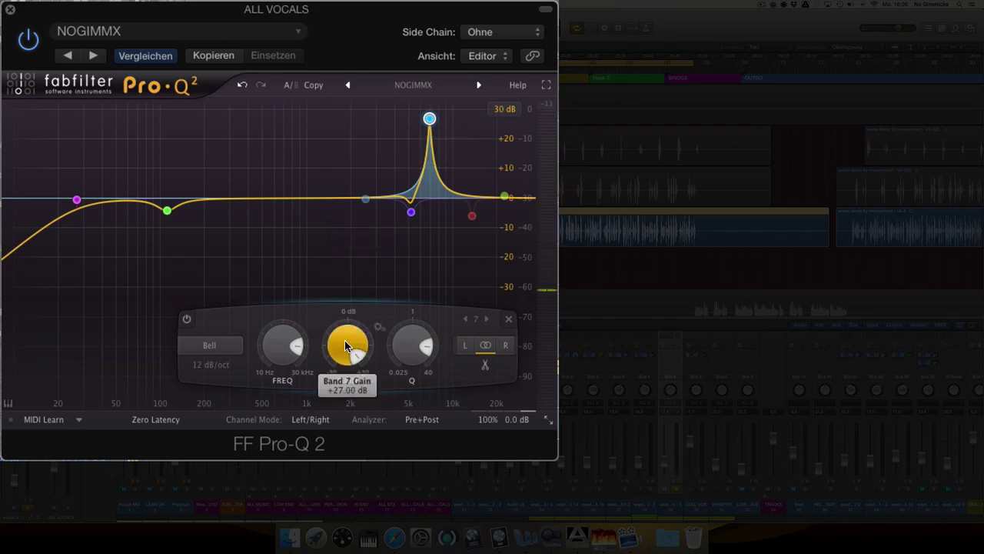
{"action": "left_click_drag", "start_coordinate": [344, 339], "coordinate": [363, 463]}
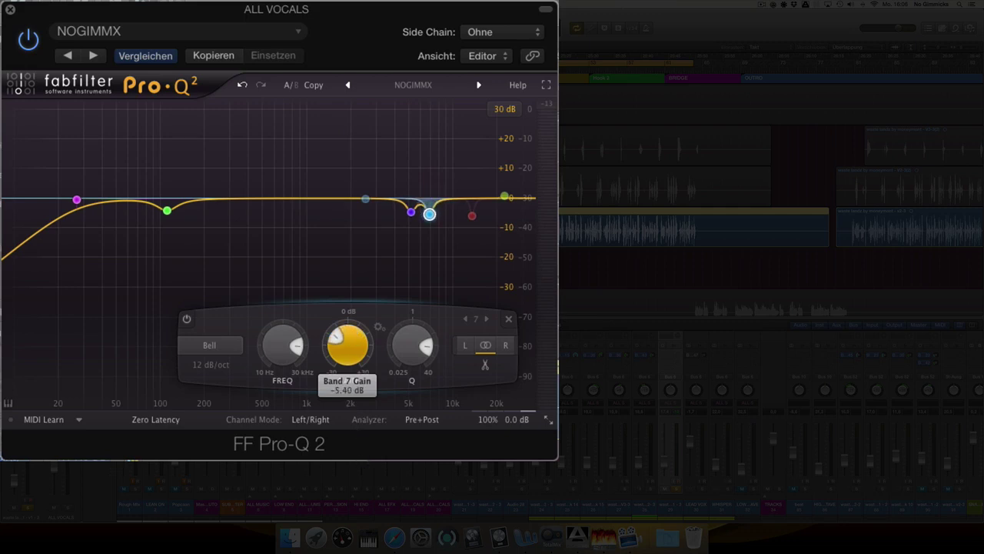
{"action": "left_click_drag", "start_coordinate": [362, 459], "coordinate": [392, 438]}
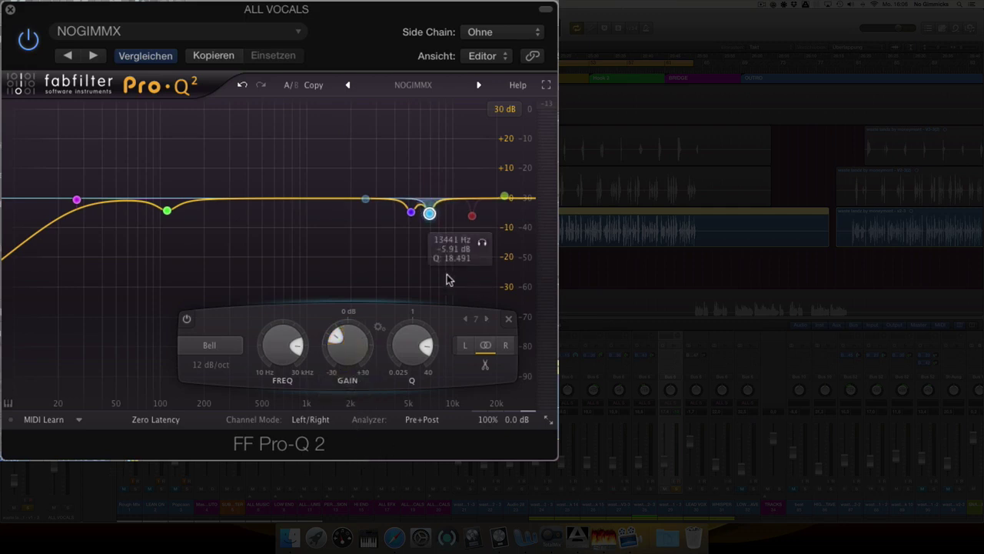
Boost band 5 near 5.2 kHz to +30 dB, play the vocal to expose the resonance, and return the band to a slight cut
{"action": "left_click", "coordinate": [411, 213]}
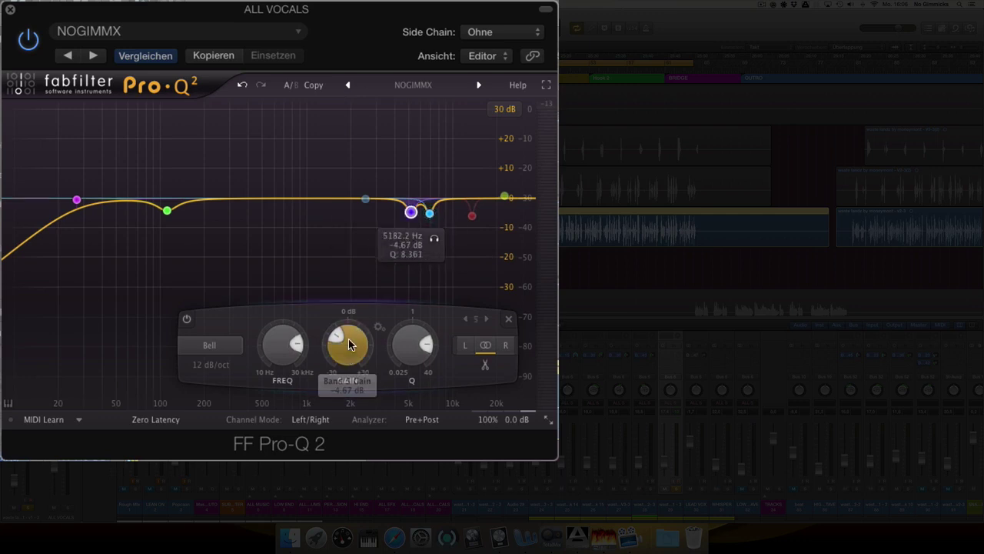
{"action": "left_click_drag", "start_coordinate": [347, 344], "coordinate": [334, 247]}
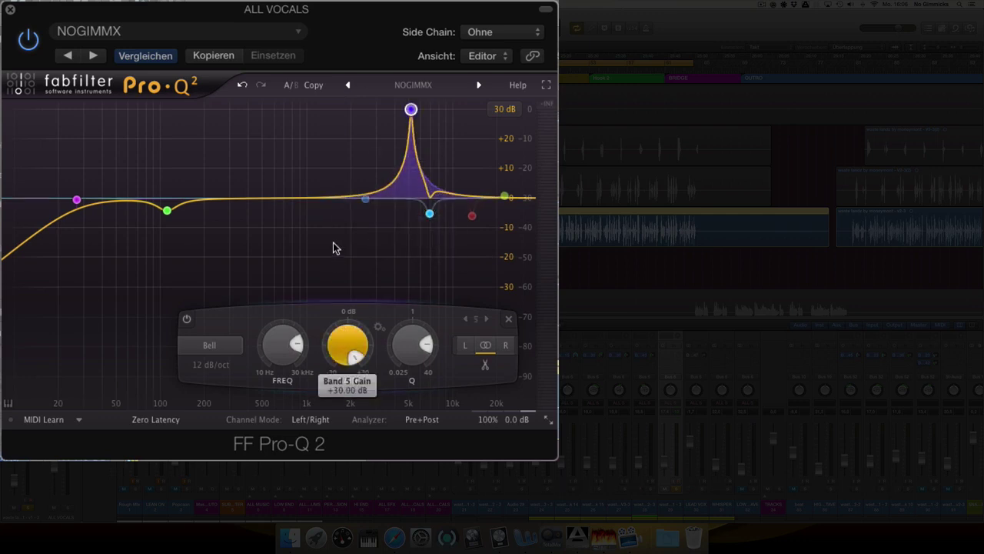
{"action": "key", "text": "space"}
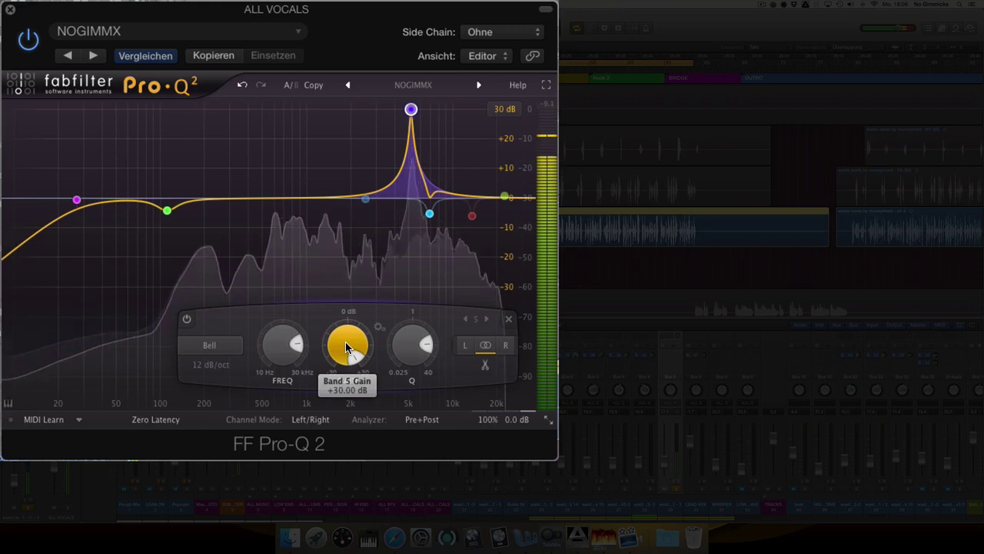
{"action": "mouse_move", "coordinate": [345, 342]}
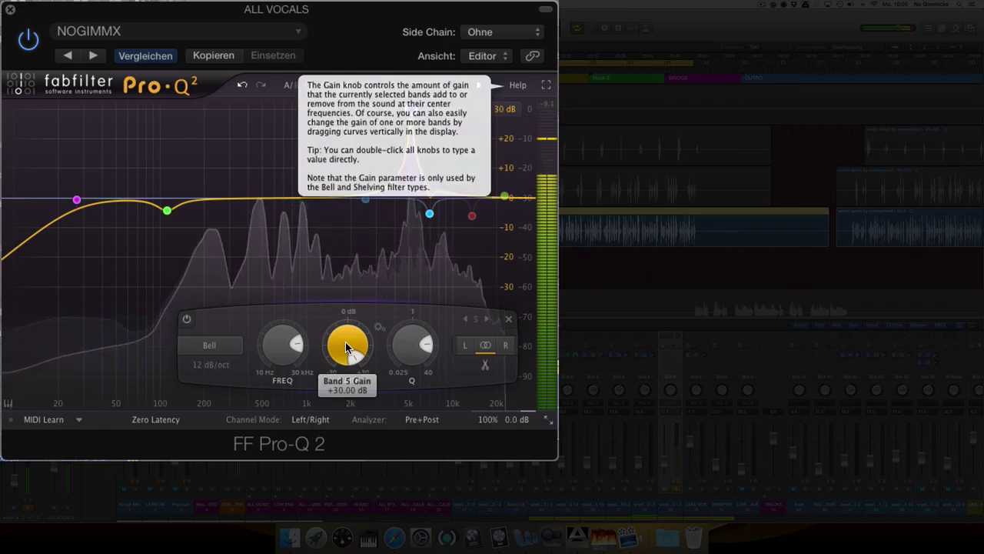
{"action": "left_click_drag", "start_coordinate": [344, 339], "coordinate": [363, 466]}
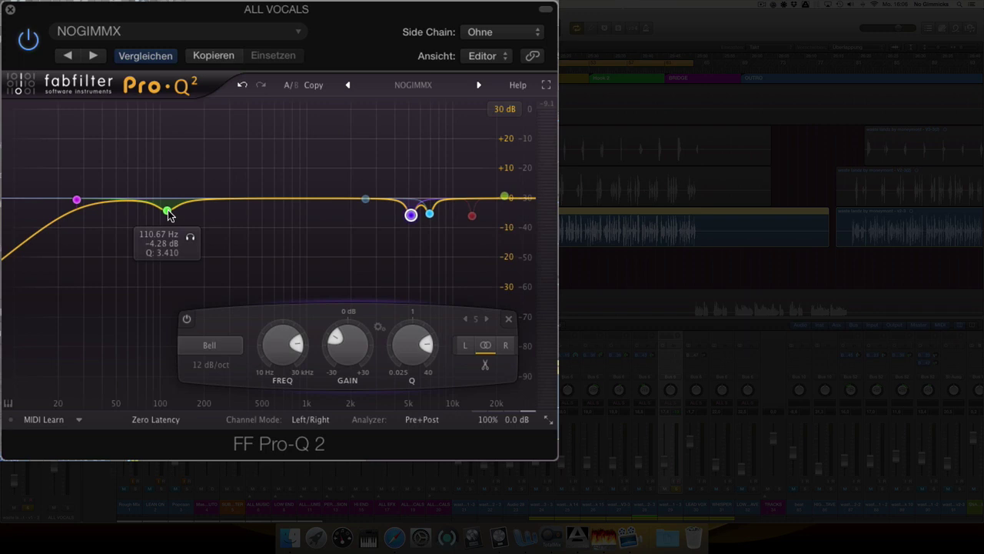
Compare the soloed vocal with the first Pro-Q 2 bypassed and active, and close the equalizer
{"action": "left_click", "coordinate": [190, 238]}
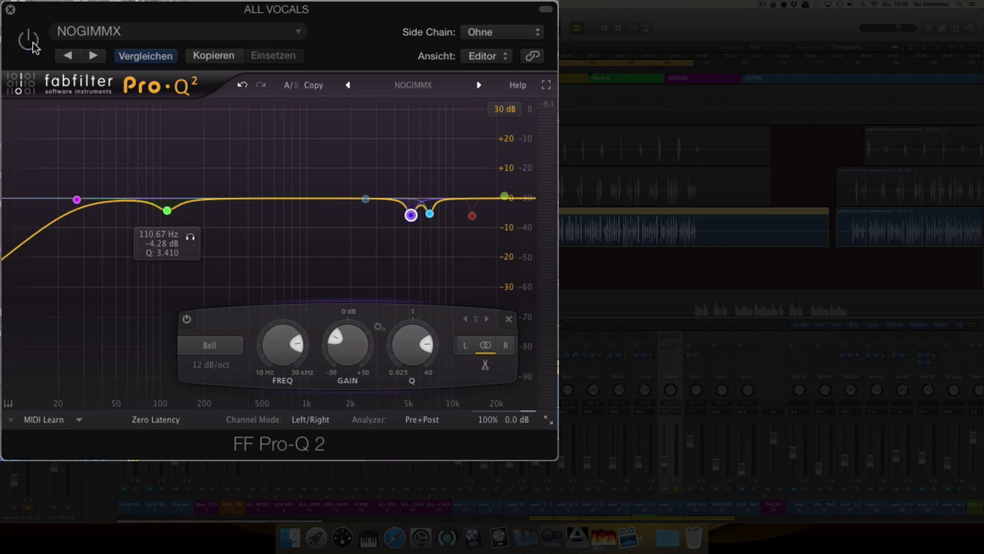
{"action": "key", "text": "space"}
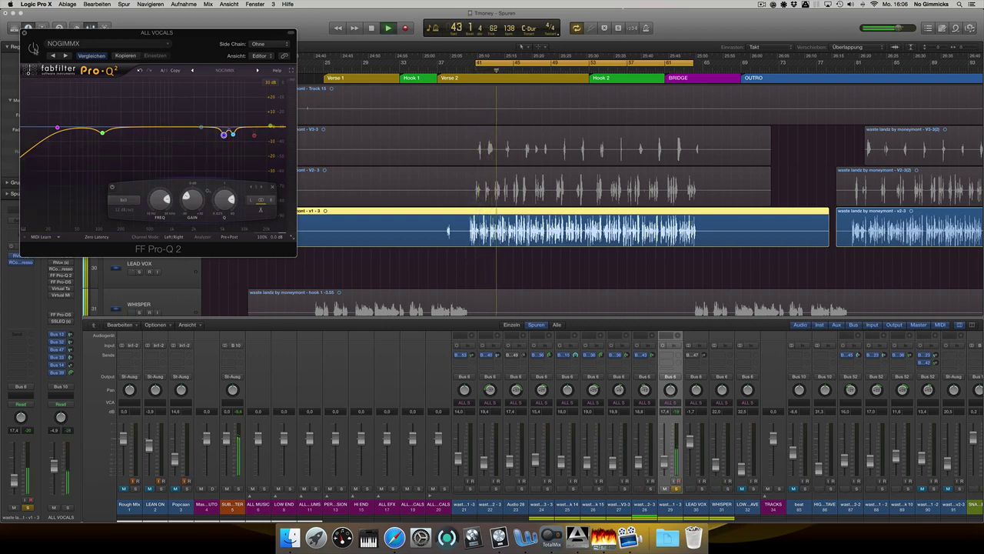
{"action": "key", "text": "space"}
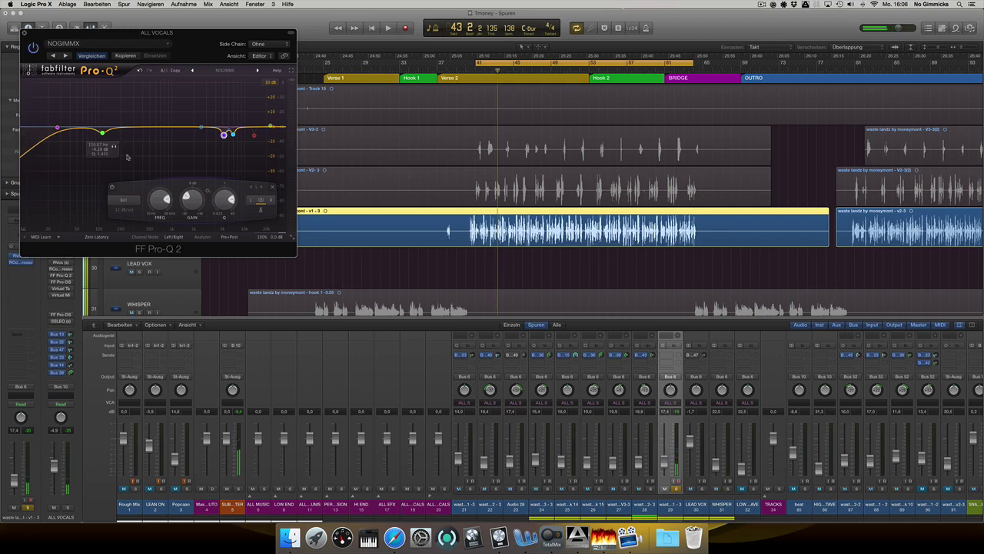
{"action": "key", "text": "space"}
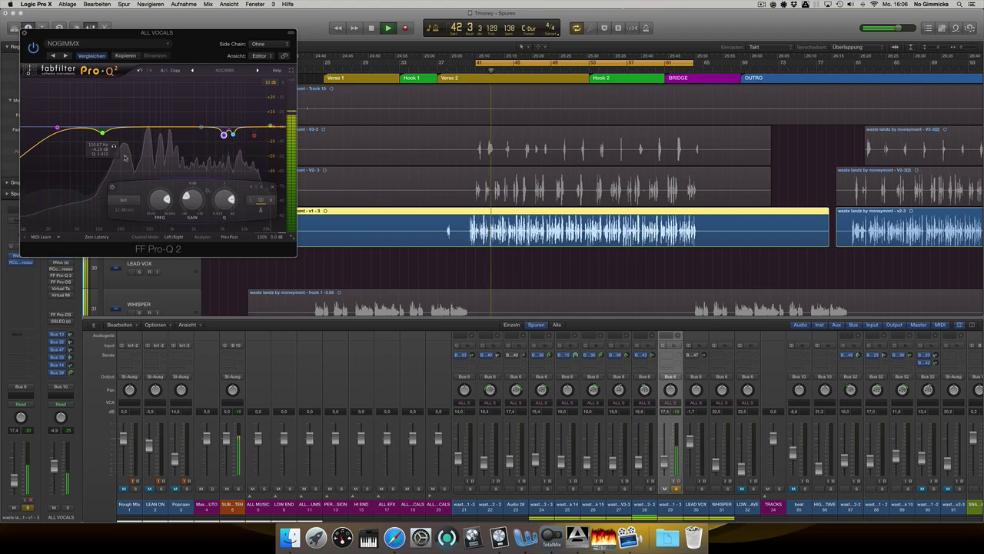
{"action": "key", "text": "space"}
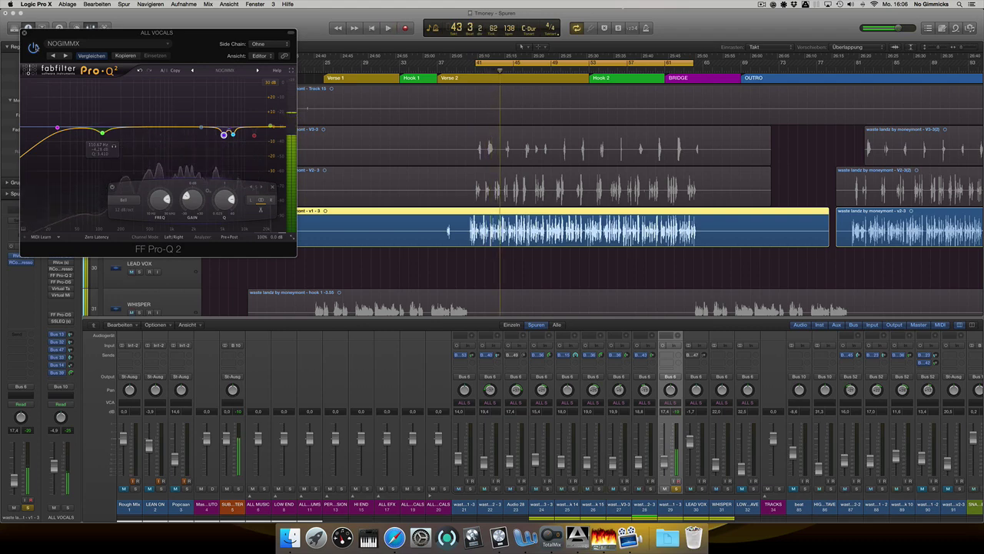
{"action": "left_click", "coordinate": [24, 33]}
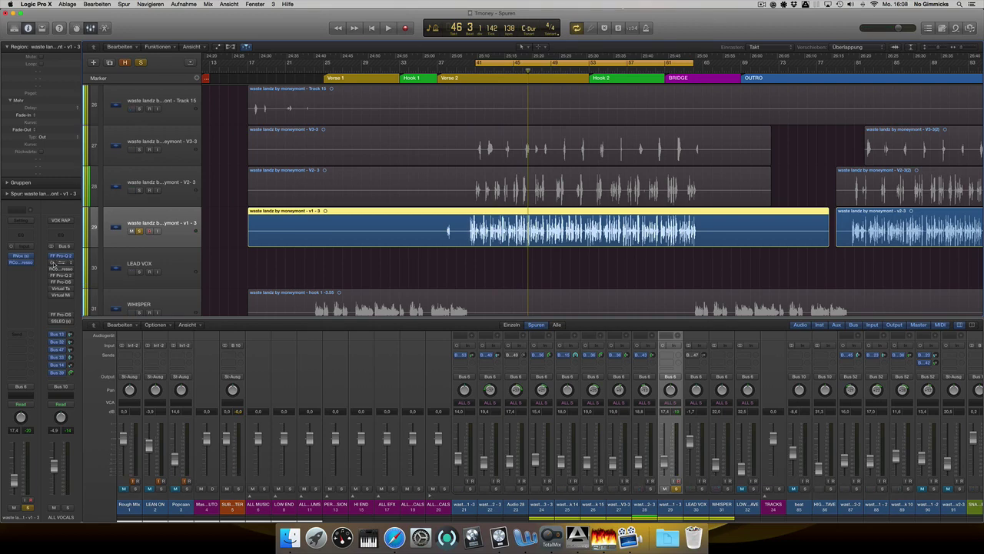
Activate RVox, RCompressor and the second Pro-Q 2 on the ALL VOCALS bus, comparing the second equalizer bypassed and active during playback
{"action": "left_click", "coordinate": [61, 269]}
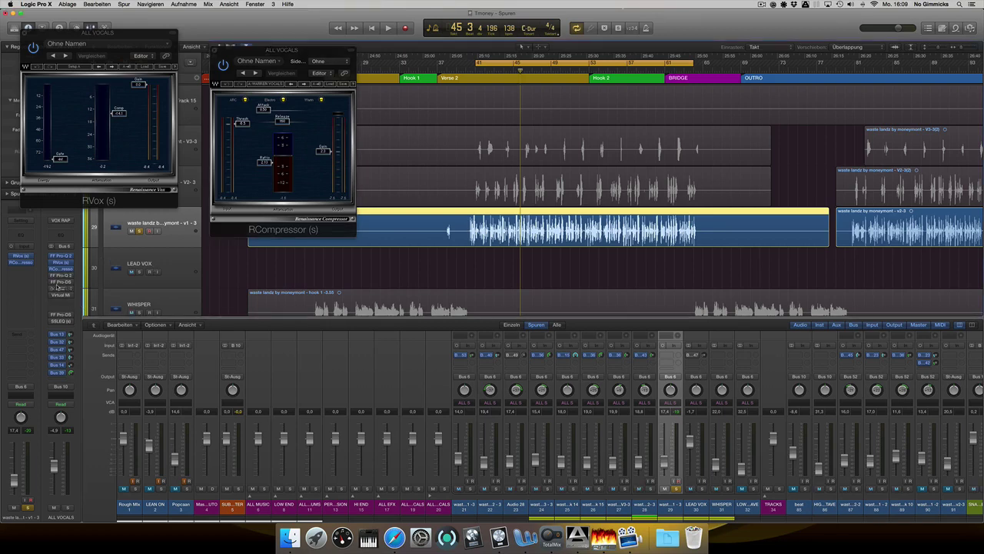
{"action": "left_click", "coordinate": [61, 255]}
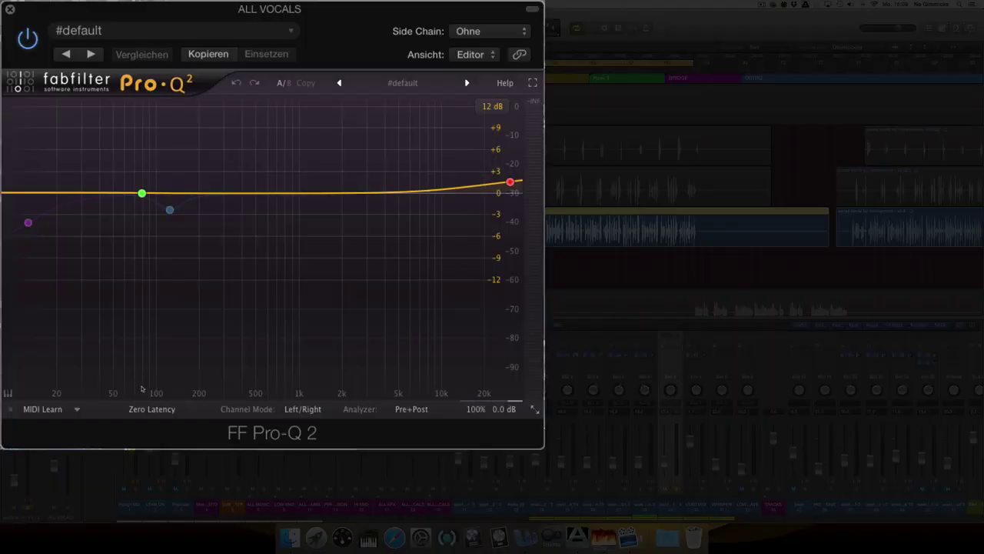
{"action": "mouse_move", "coordinate": [508, 188]}
{"action": "key", "text": "space"}
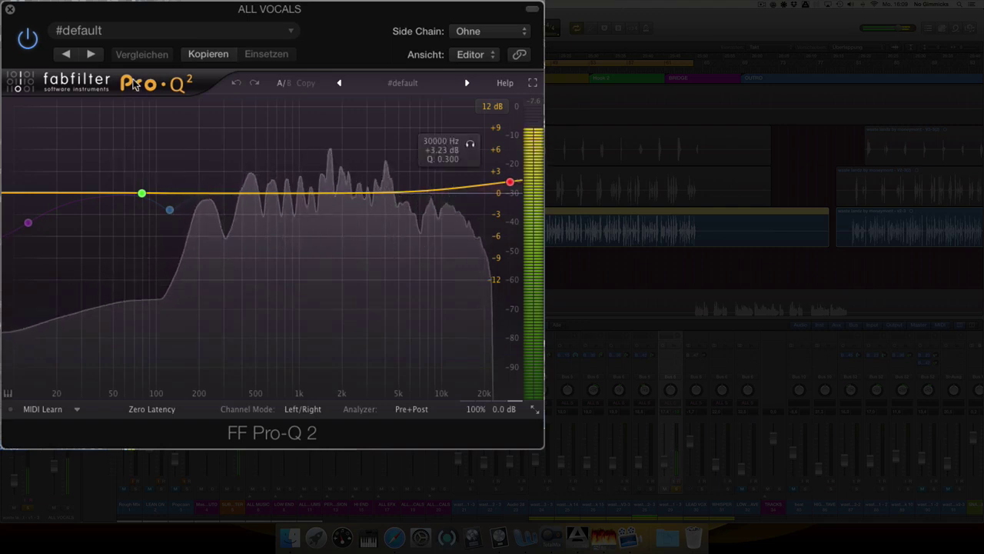
{"action": "left_click", "coordinate": [27, 37]}
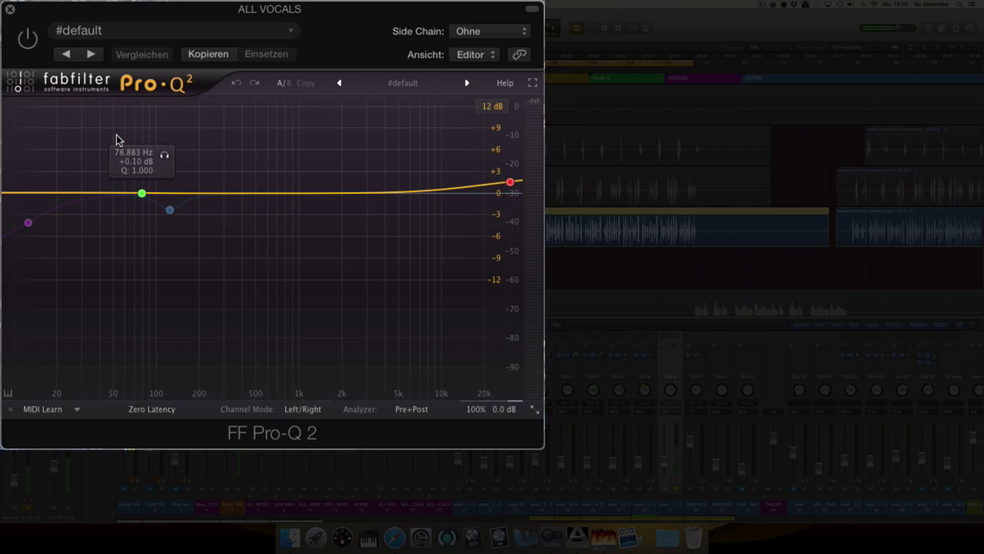
{"action": "left_click", "coordinate": [29, 40]}
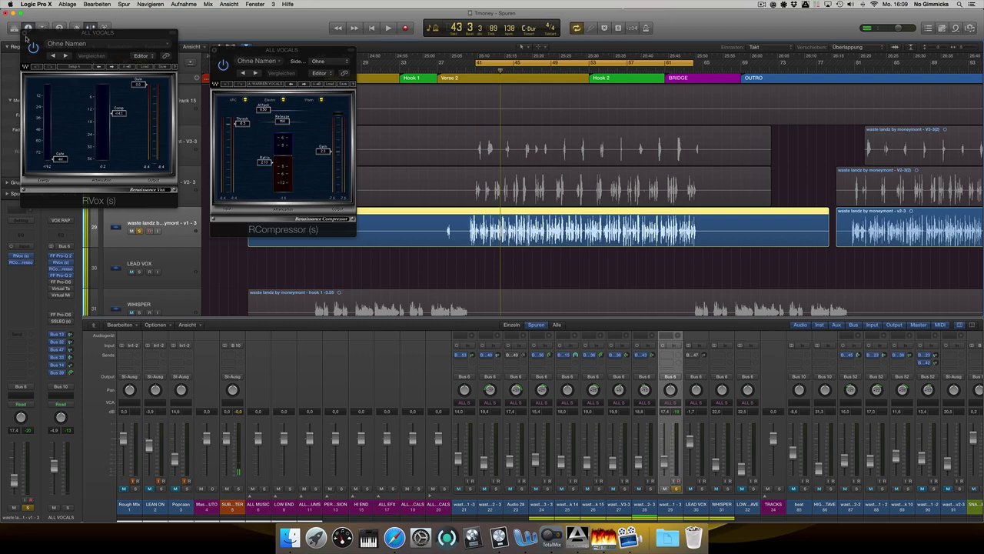
Close the RVox and RCompressor windows, and audition the Pro-DS de-esser on the ALL VOCALS bus over Verse 2
{"action": "left_click", "coordinate": [25, 34]}
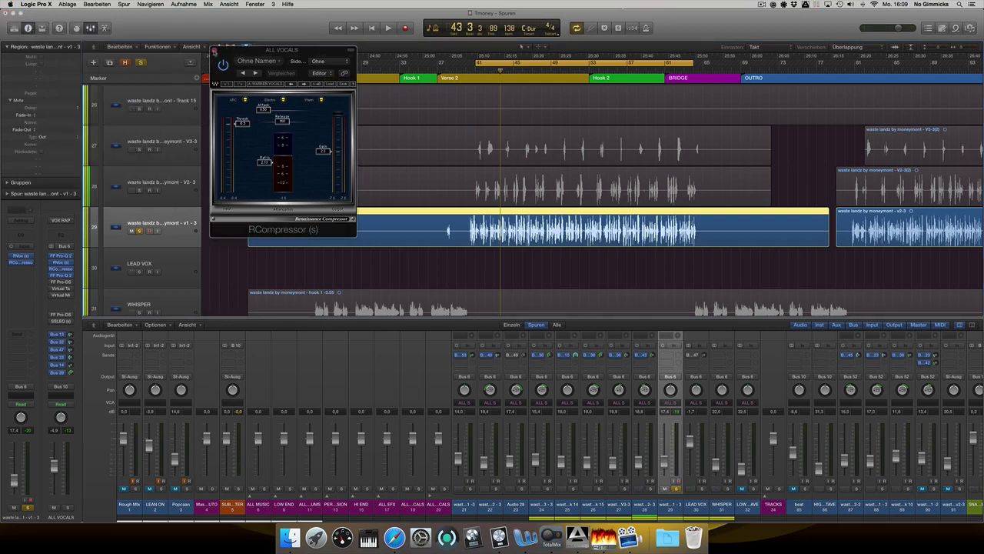
{"action": "left_click", "coordinate": [213, 50]}
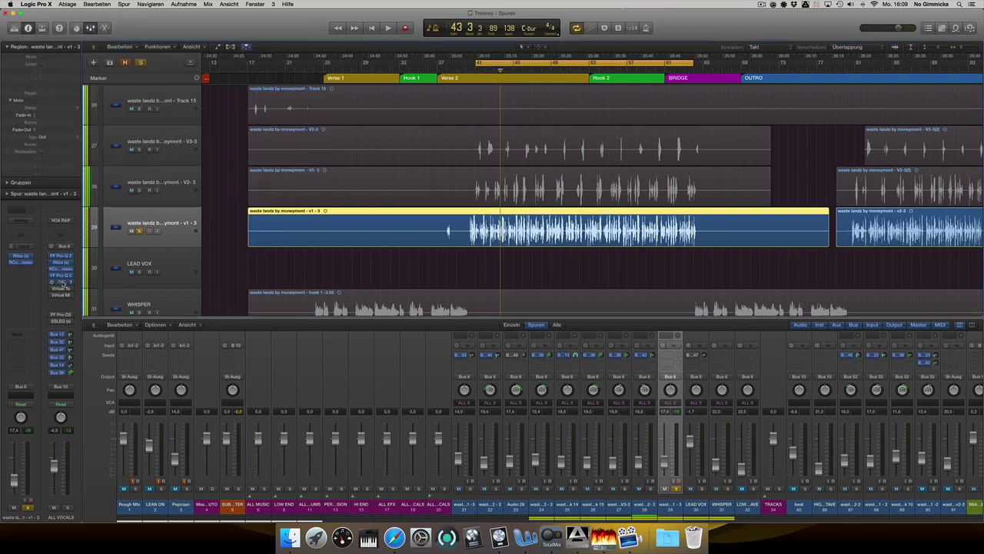
{"action": "left_click", "coordinate": [62, 283]}
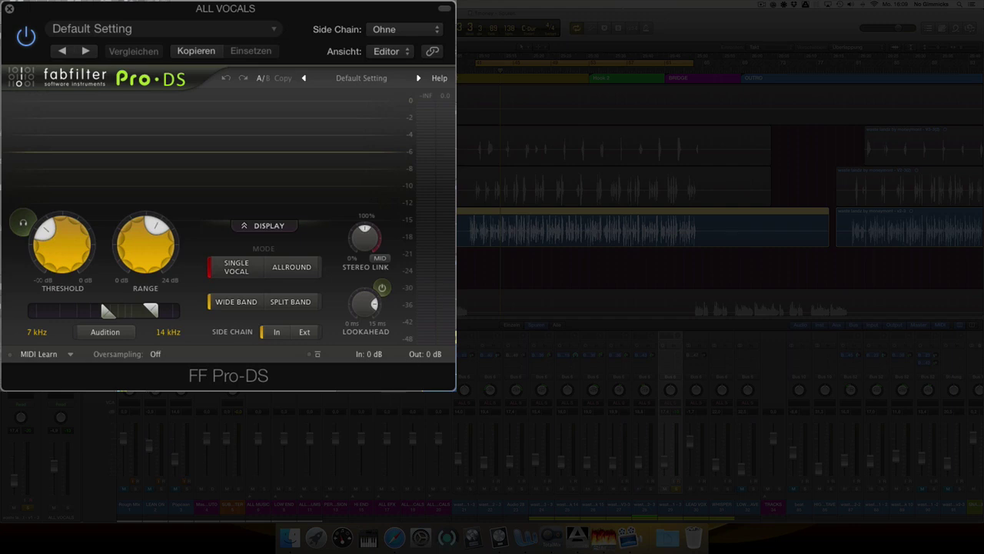
{"action": "key", "text": "space"}
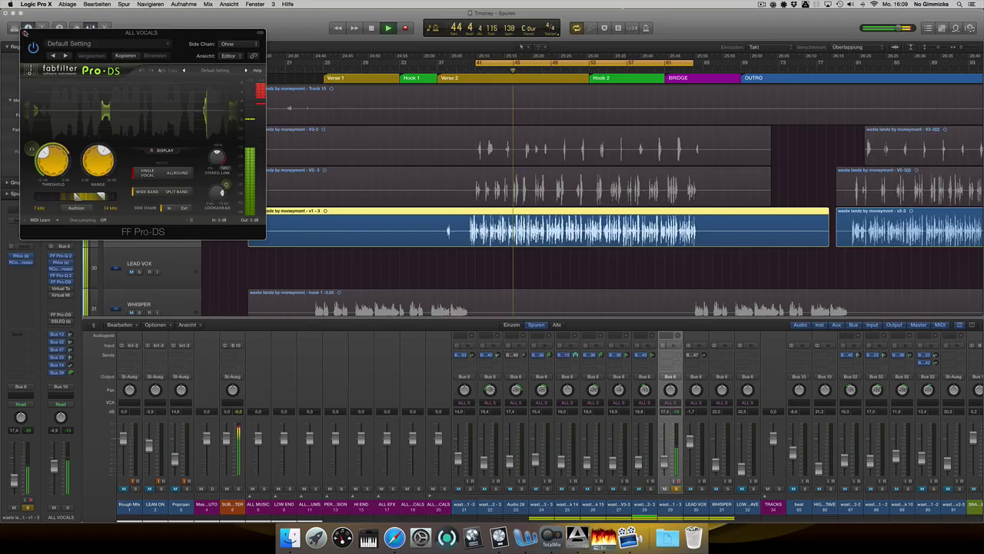
{"action": "left_click", "coordinate": [25, 33]}
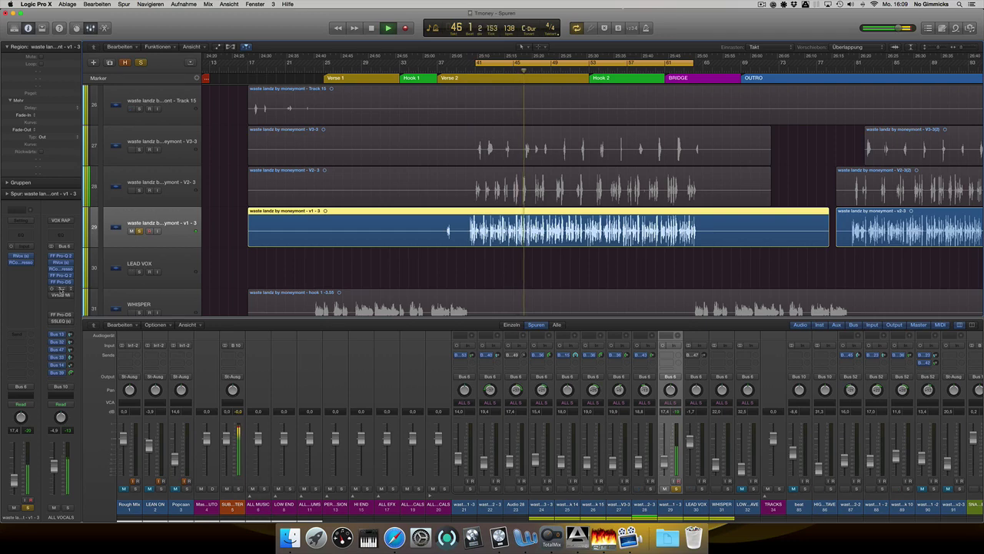
{"action": "key", "text": "space"}
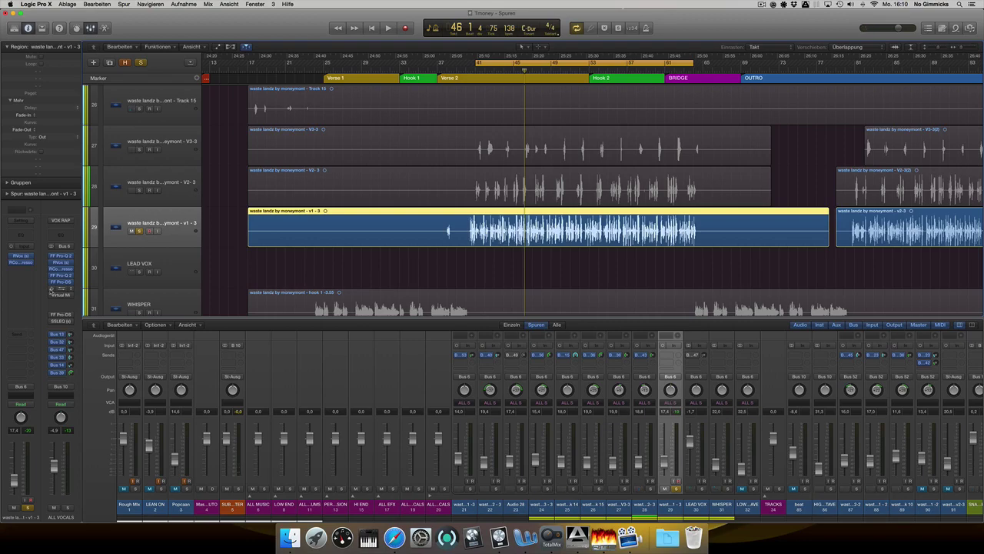
Activate Virtual Tape Machines and Virtual Mix Rack on the ALL VOCALS bus, auditioning them over Verse 2 and closing both plug-ins
{"action": "left_click", "coordinate": [57, 290]}
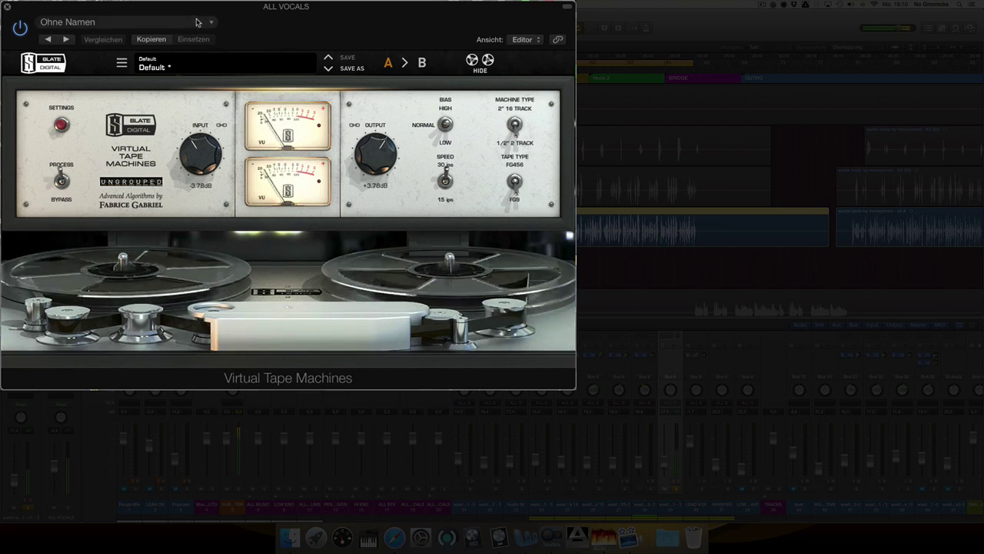
{"action": "left_click", "coordinate": [21, 28]}
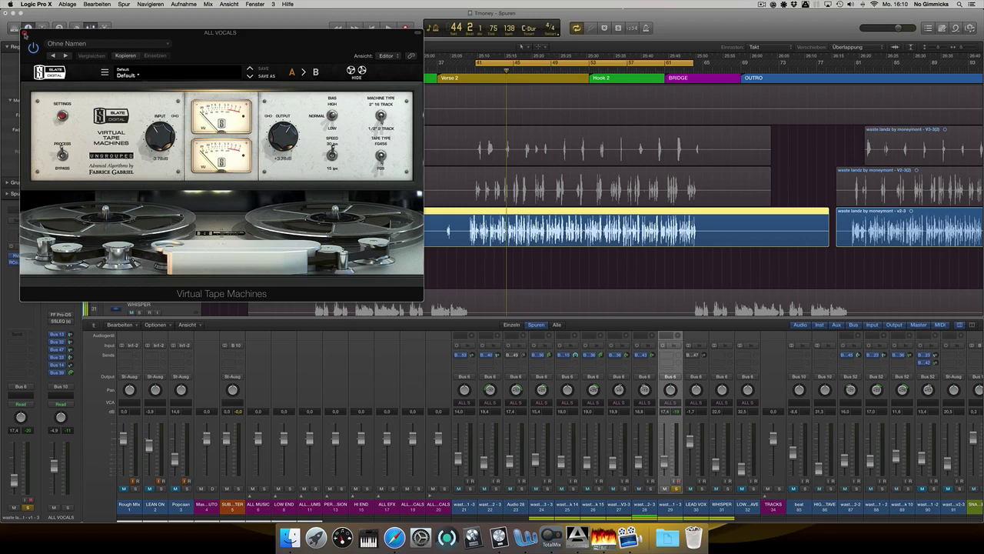
{"action": "left_click", "coordinate": [26, 35]}
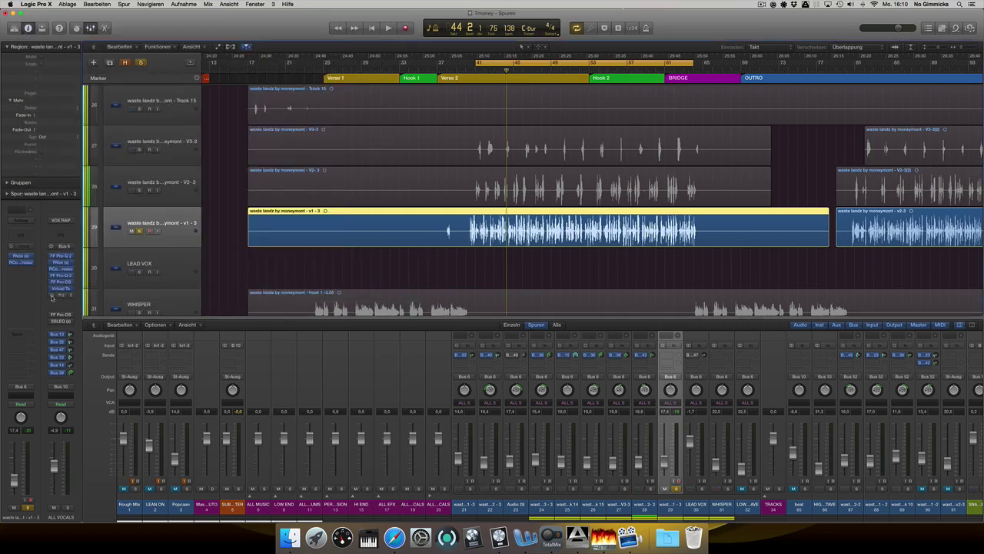
{"action": "left_click", "coordinate": [59, 296]}
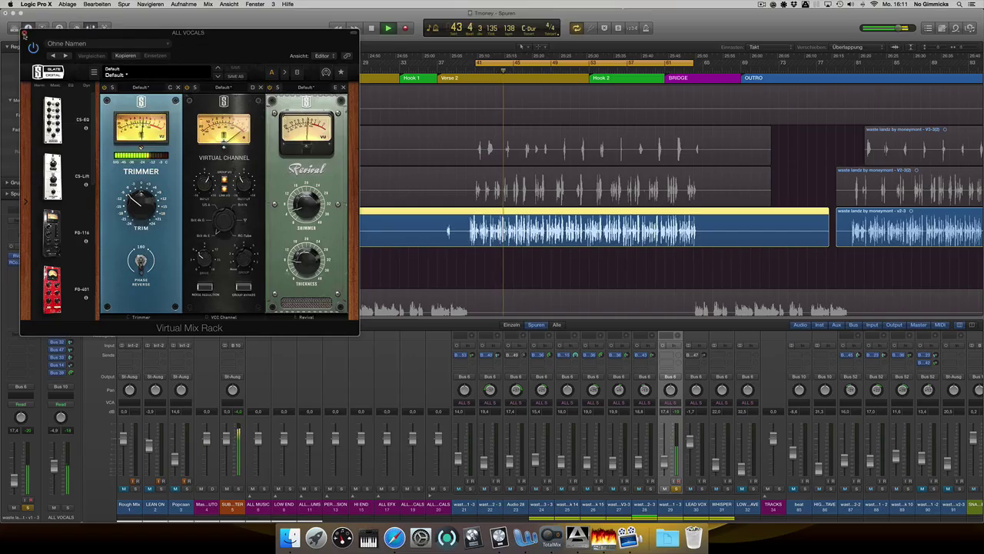
{"action": "left_click", "coordinate": [24, 33]}
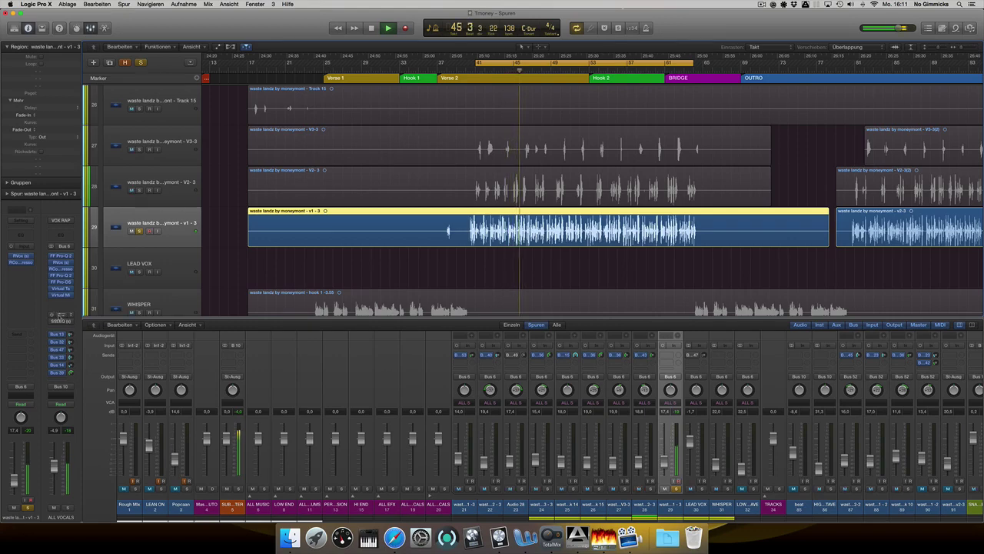
Activate the second Pro-DS de-esser on the ALL VOCALS bus, audition it over Verse 2, close it and stop playback
{"action": "left_click", "coordinate": [61, 315]}
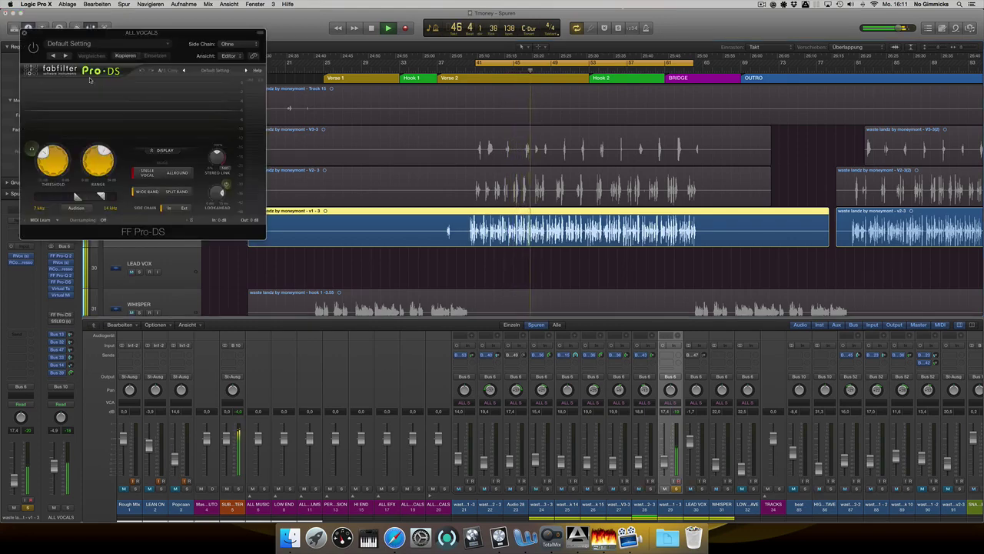
{"action": "key", "text": "space"}
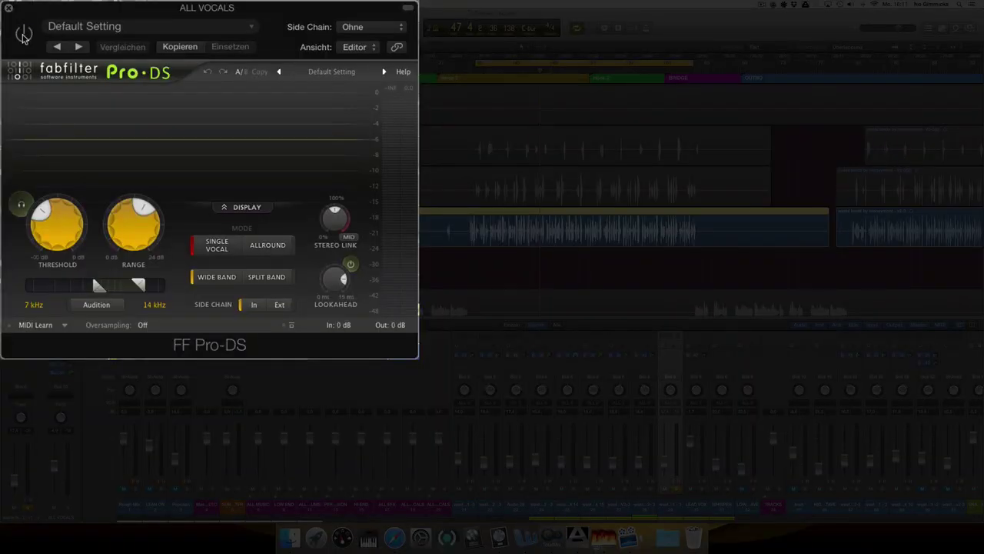
{"action": "left_click", "coordinate": [24, 34]}
{"action": "key", "text": "space"}
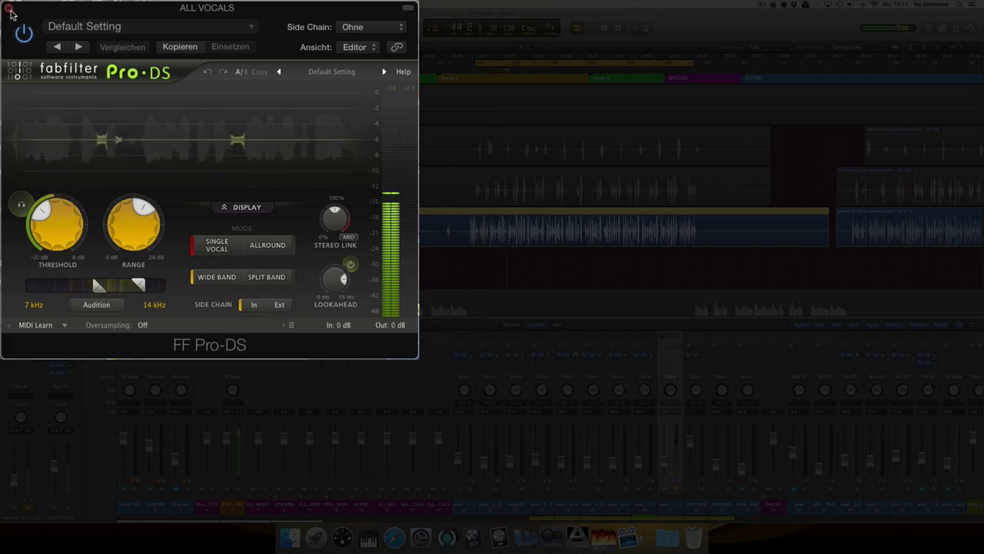
{"action": "left_click", "coordinate": [10, 12]}
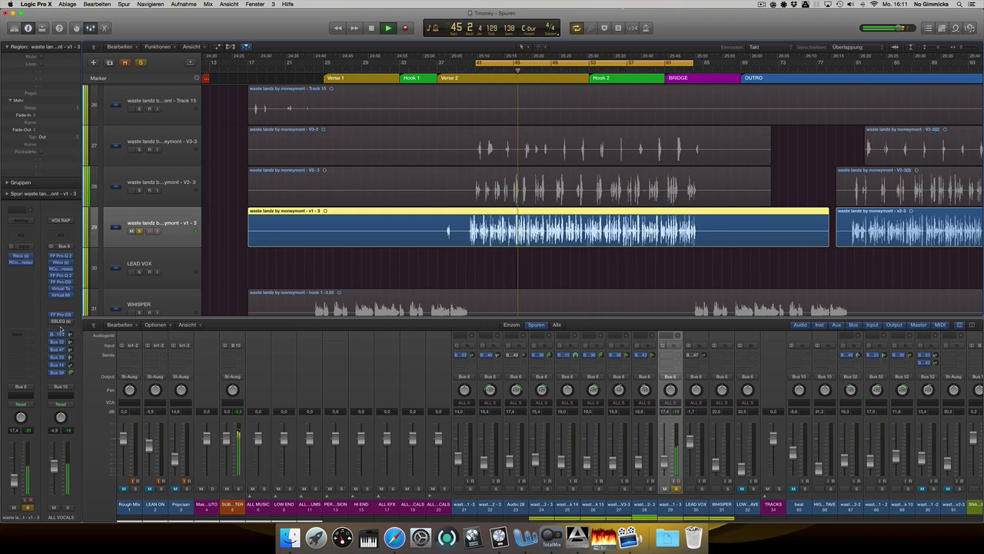
{"action": "key", "text": "space"}
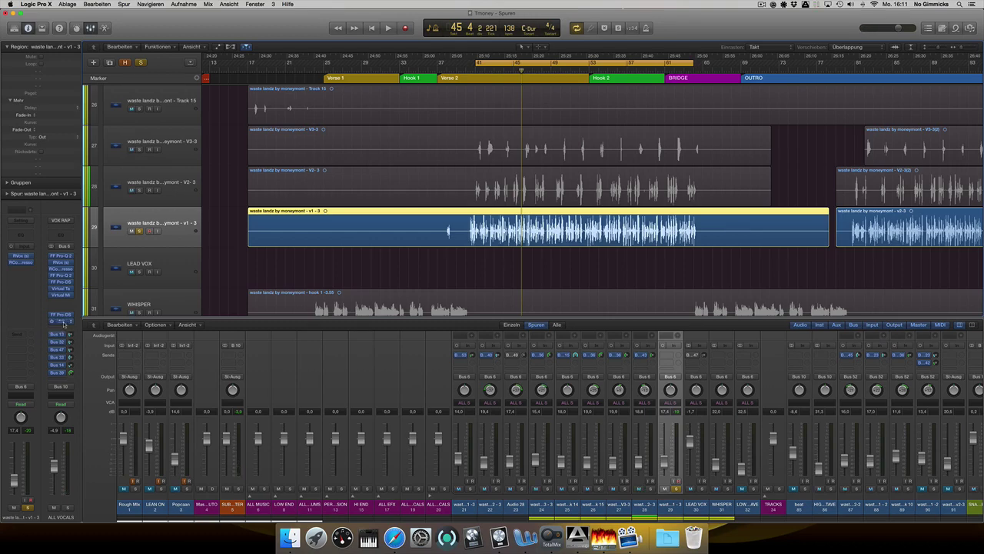
Activate the SSLEQ on the ALL VOCALS bus, compare it bypassed and active over Verse 2, and close it
{"action": "left_click", "coordinate": [63, 321]}
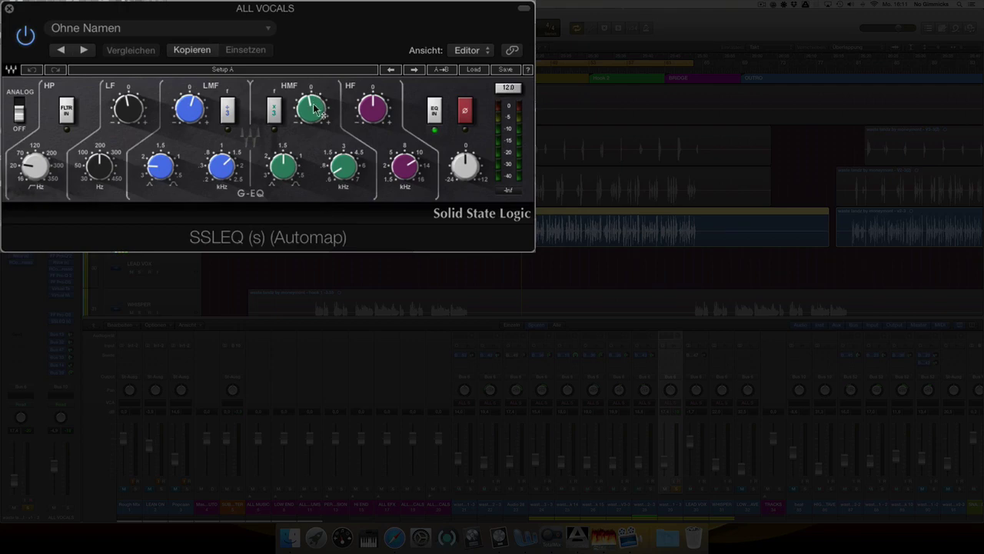
{"action": "left_click_drag", "start_coordinate": [313, 108], "coordinate": [313, 110]}
{"action": "left_click_drag", "start_coordinate": [194, 108], "coordinate": [195, 108]}
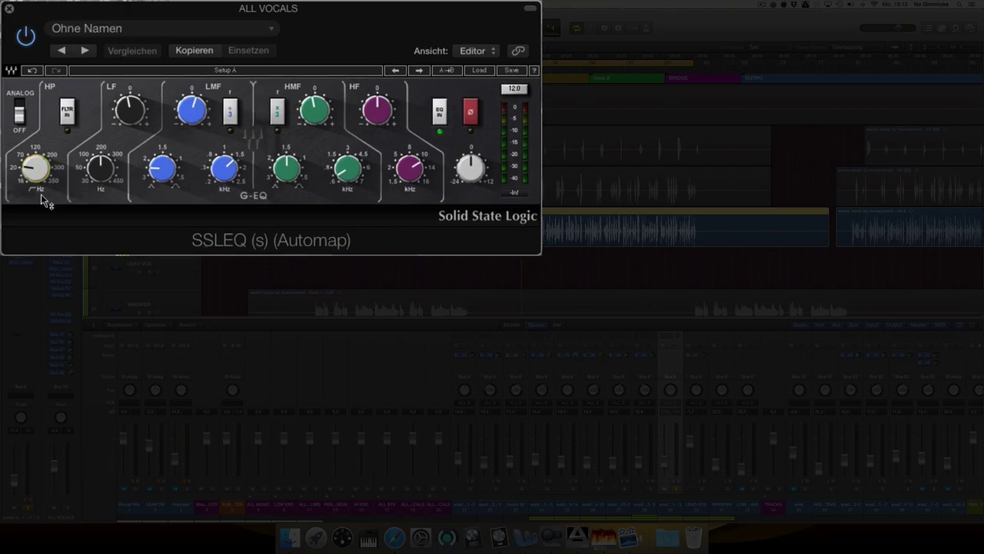
{"action": "left_click_drag", "start_coordinate": [26, 166], "coordinate": [24, 166]}
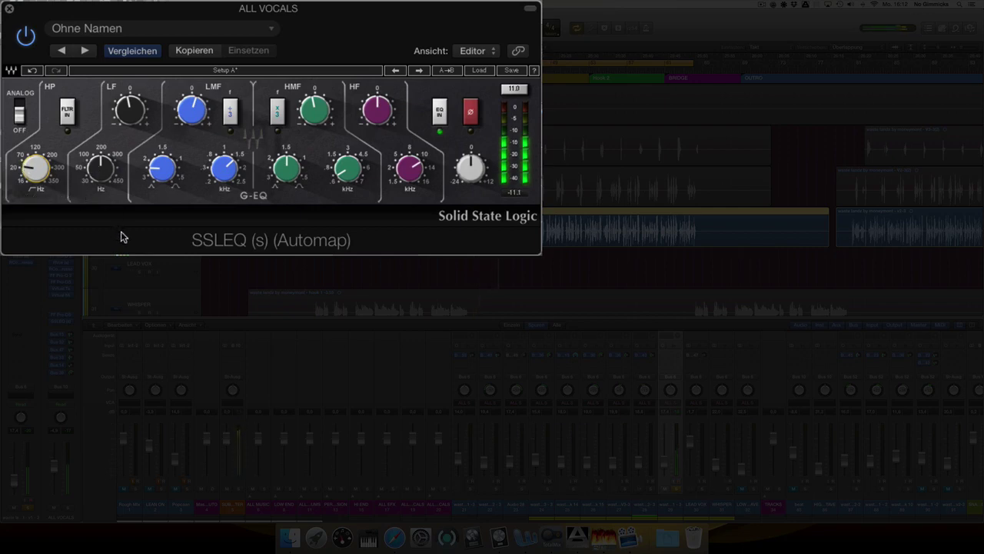
{"action": "left_click", "coordinate": [27, 36]}
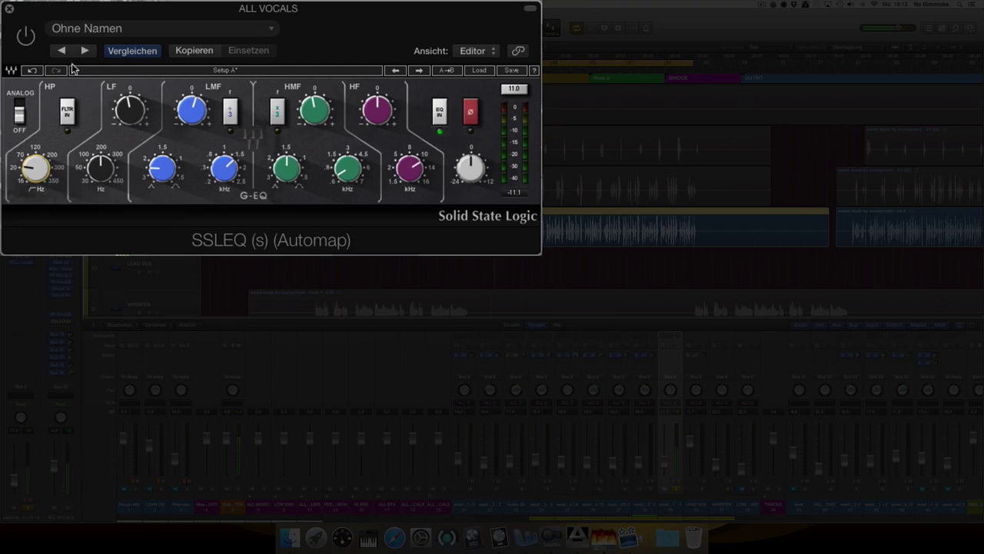
{"action": "left_click", "coordinate": [27, 37]}
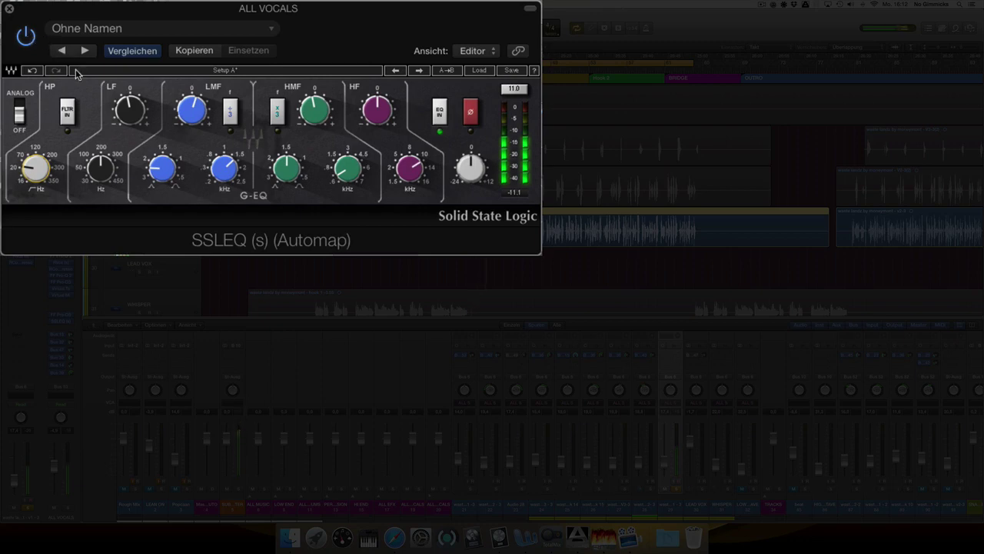
{"action": "left_click", "coordinate": [27, 38]}
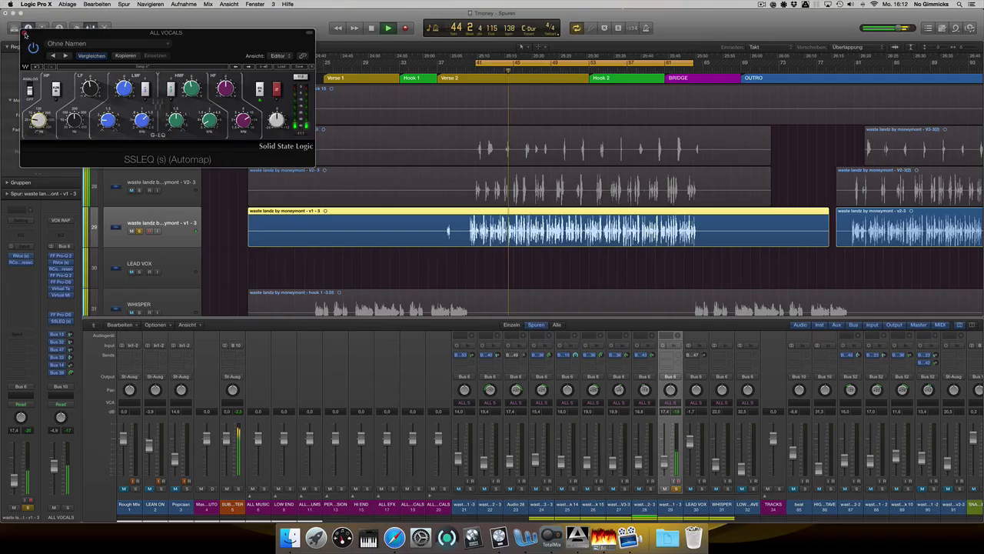
{"action": "key", "text": "super+w"}
Turn off the vocal solo and unmute the beat track, playing Verse 2 with vocals and beat together
{"action": "scroll", "coordinate": [227, 254], "scroll_direction": "down", "scroll_amount": 15}
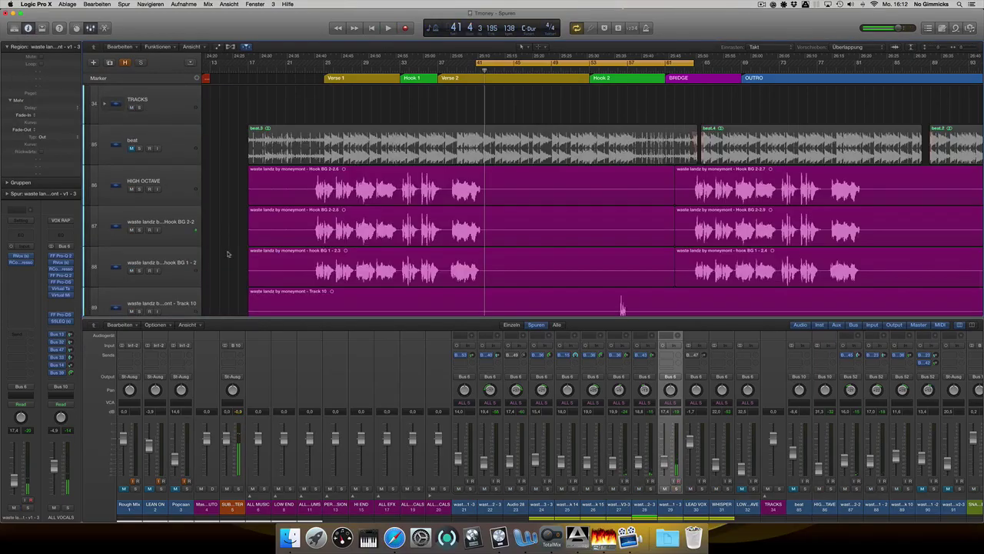
{"action": "left_click", "coordinate": [130, 149]}
{"action": "scroll", "coordinate": [274, 179], "scroll_direction": "up", "scroll_amount": 15}
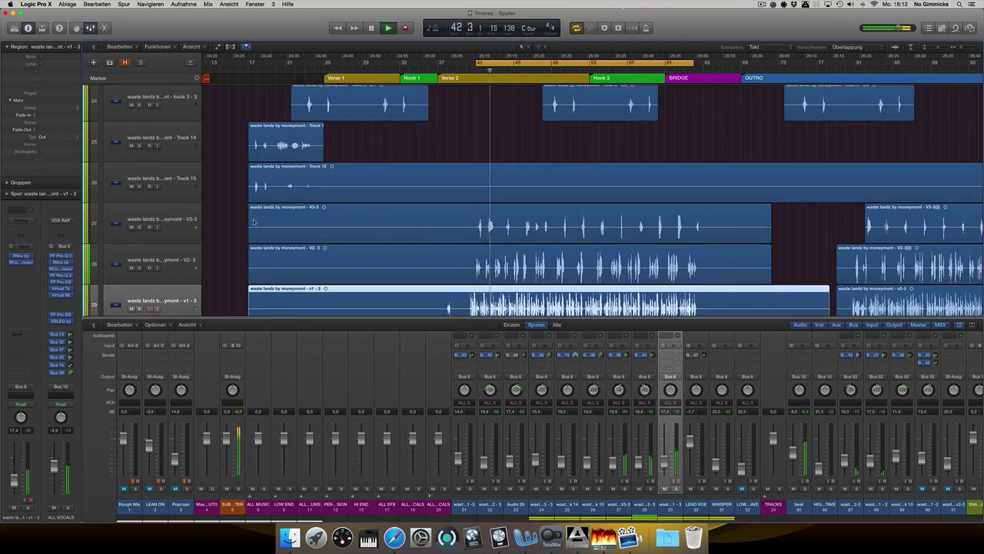
{"action": "scroll", "coordinate": [258, 222], "scroll_direction": "down", "scroll_amount": 8}
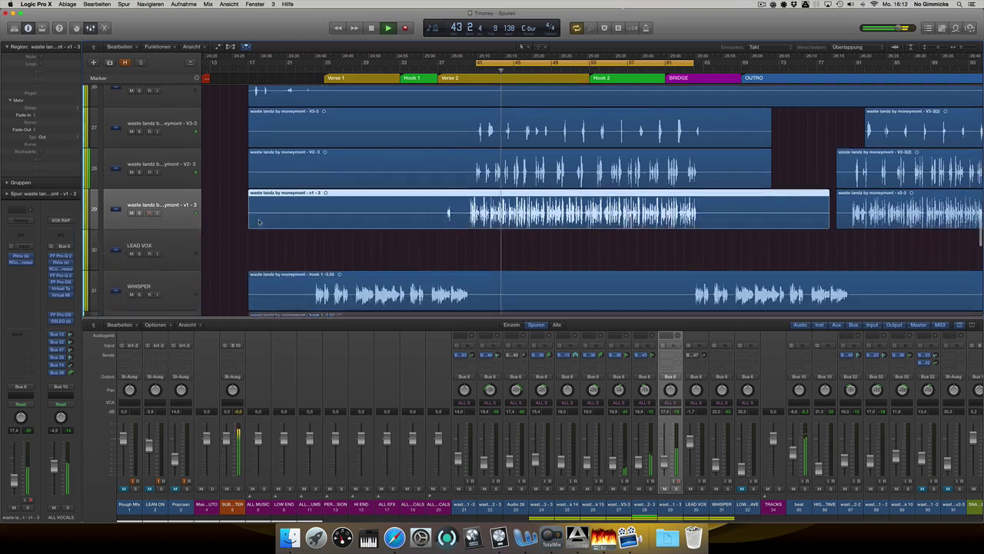
{"action": "scroll", "coordinate": [260, 222], "scroll_direction": "down", "scroll_amount": 1}
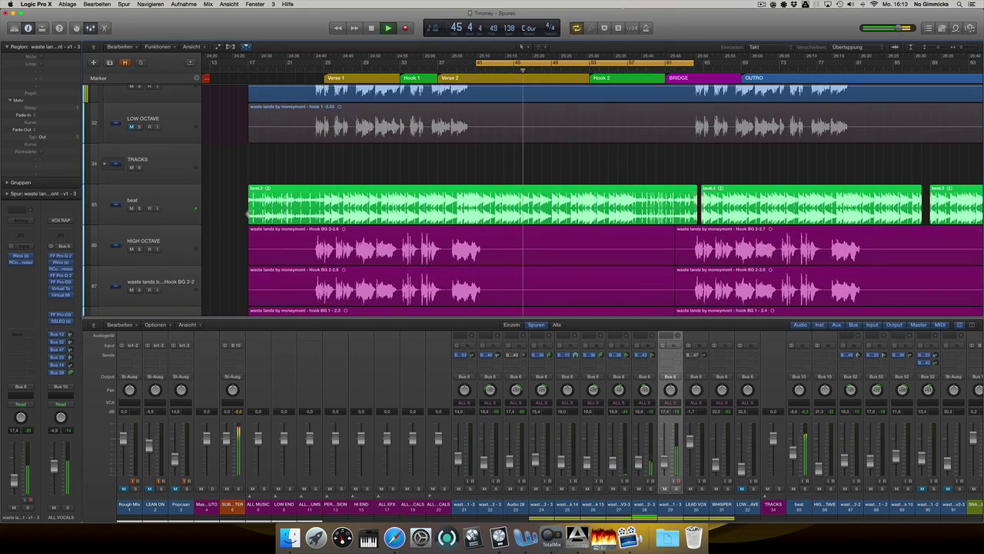
Open TrackSpacer on the beat track and compare it bypassed and active with the Bus 6 side chain during playback
{"action": "left_click", "coordinate": [162, 203]}
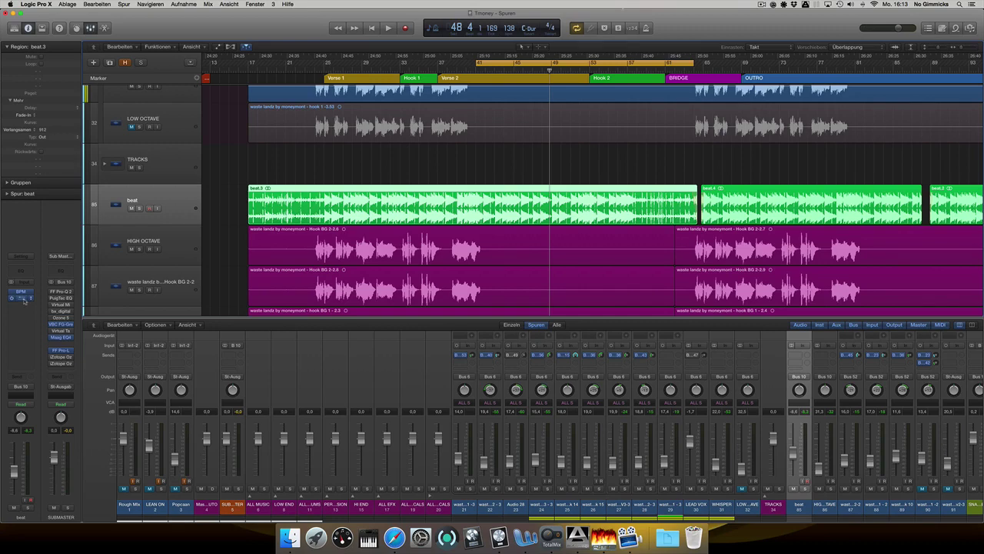
{"action": "left_click", "coordinate": [23, 298]}
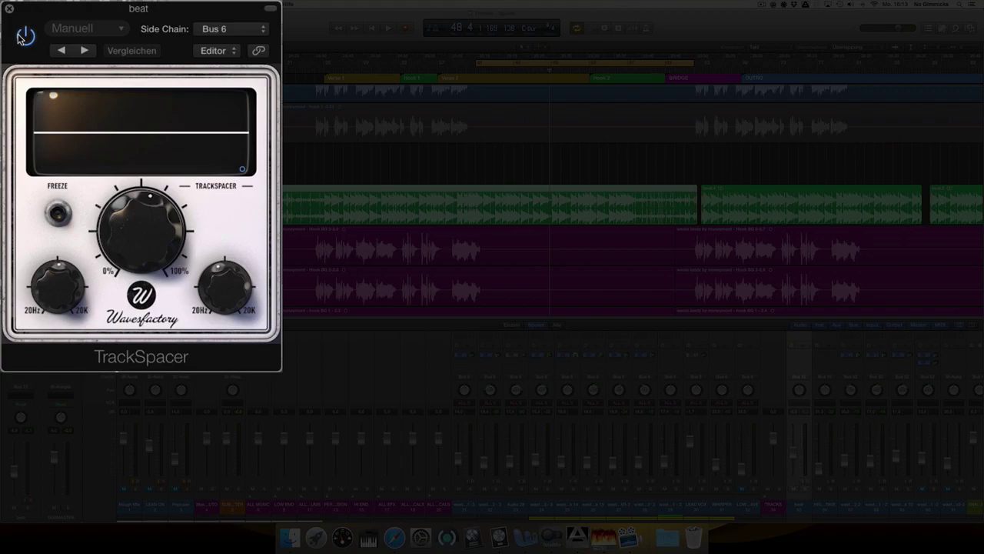
{"action": "left_click", "coordinate": [25, 36]}
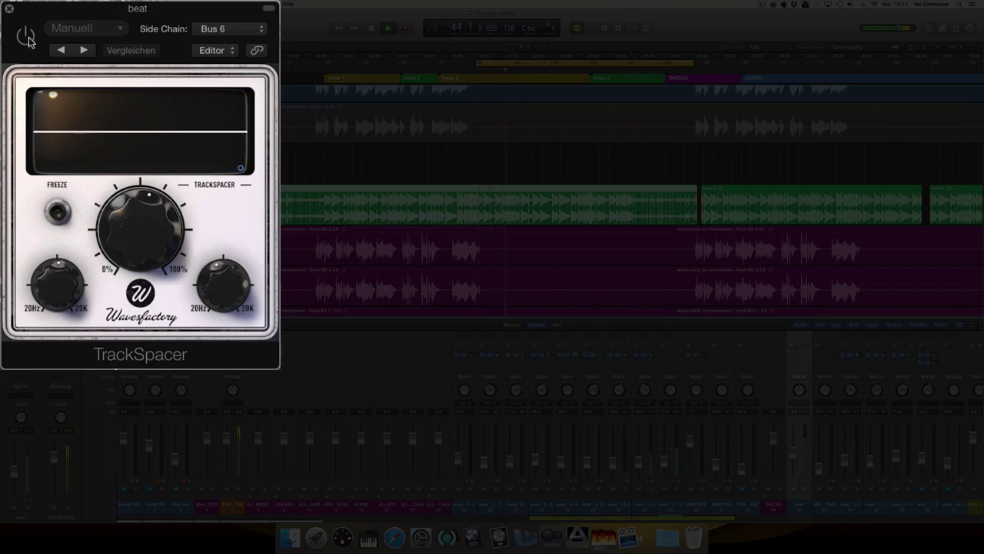
{"action": "left_click", "coordinate": [26, 36]}
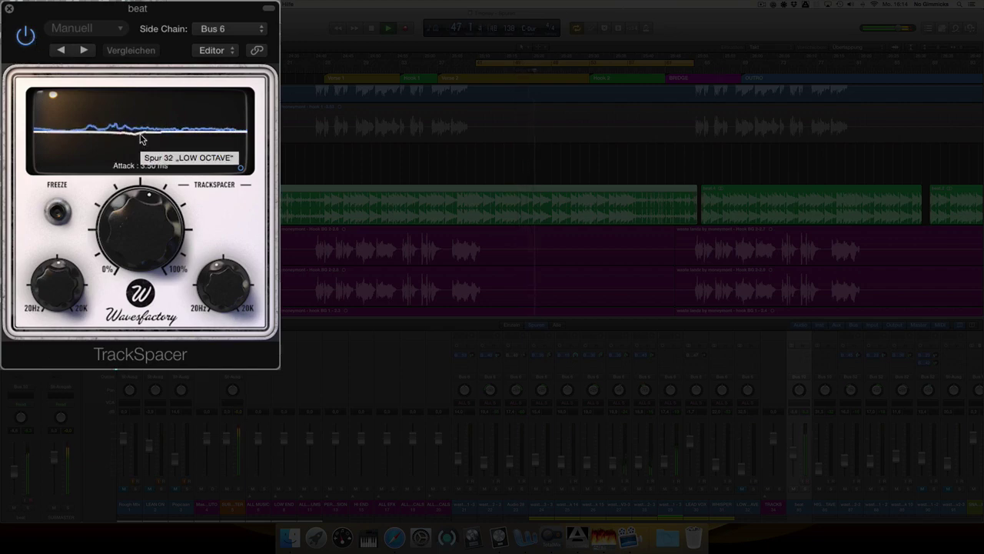
Stop playback and inspect the two frequency-range filters in TrackSpacer
{"action": "key", "text": "space"}
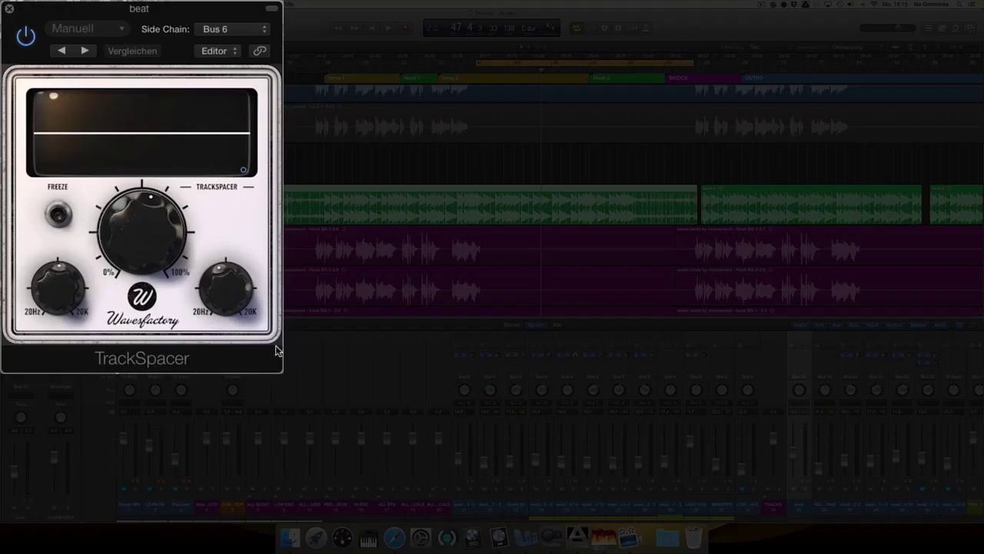
{"action": "left_click_drag", "start_coordinate": [50, 289], "coordinate": [51, 289]}
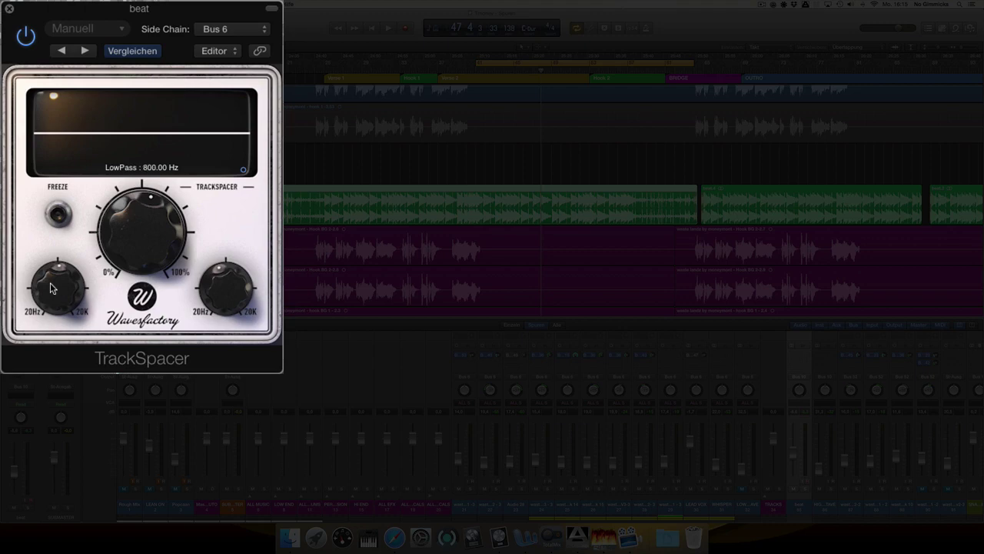
{"action": "left_click_drag", "start_coordinate": [222, 286], "coordinate": [222, 288]}
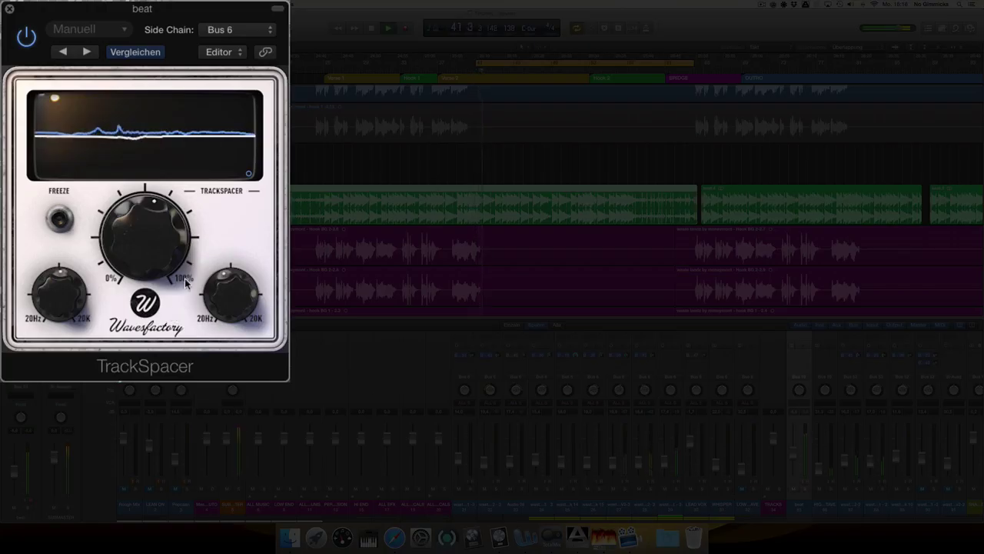
Raise TrackSpacer's ratio to 100 % during playback, bring it back to about mid-range, and close the plug-in
{"action": "mouse_move", "coordinate": [158, 242]}
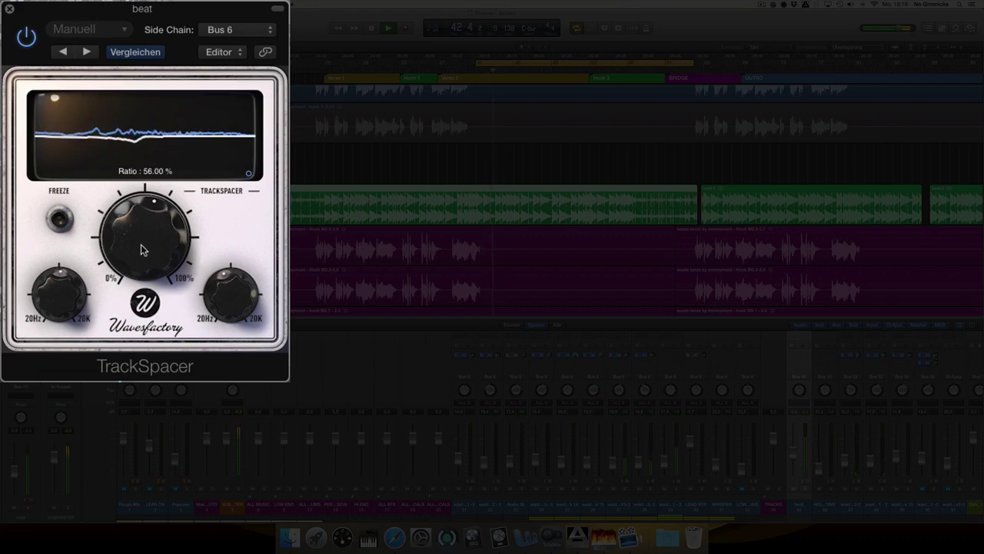
{"action": "left_click_drag", "start_coordinate": [140, 248], "coordinate": [112, 158]}
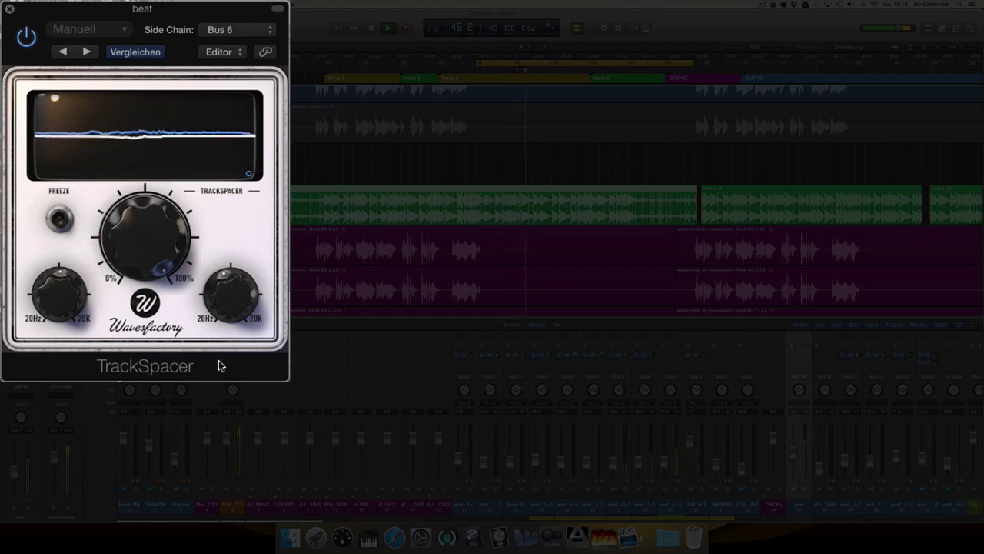
{"action": "mouse_move", "coordinate": [140, 257]}
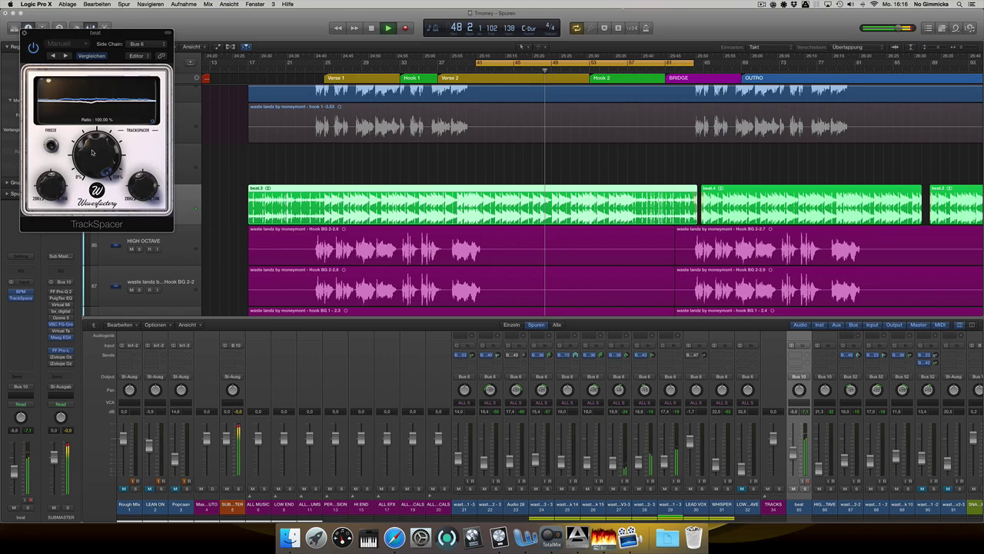
{"action": "left_click_drag", "start_coordinate": [135, 232], "coordinate": [139, 244]}
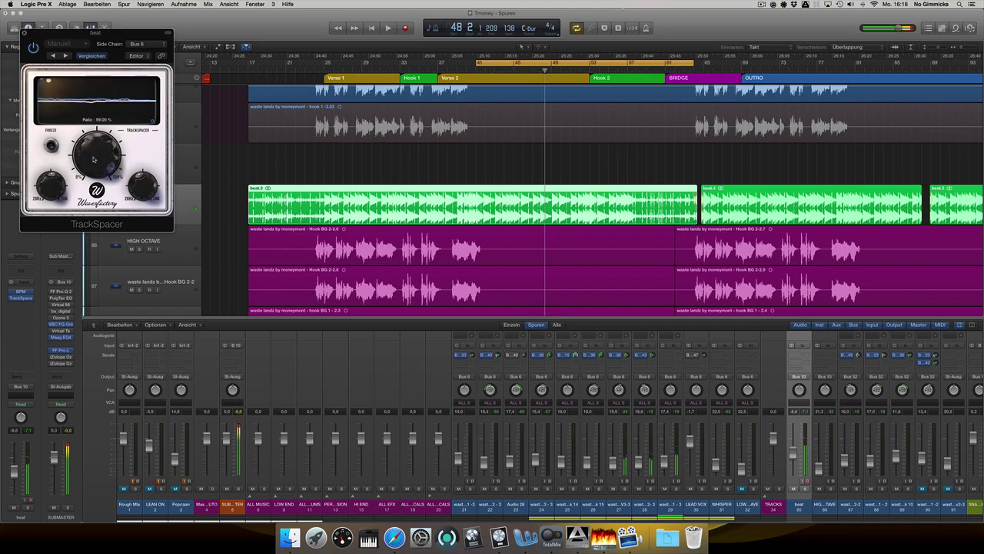
{"action": "left_click_drag", "start_coordinate": [94, 160], "coordinate": [97, 158]}
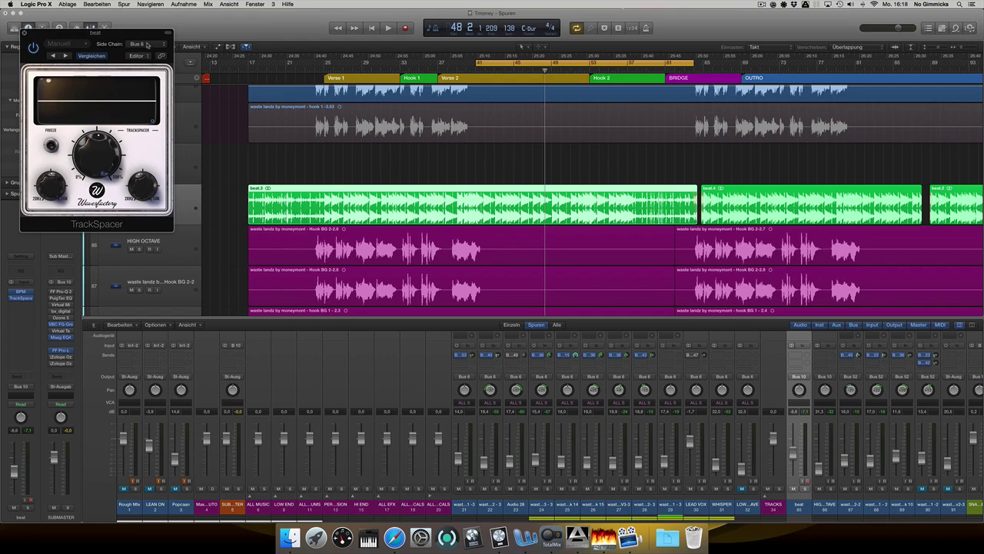
{"action": "left_click", "coordinate": [26, 34]}
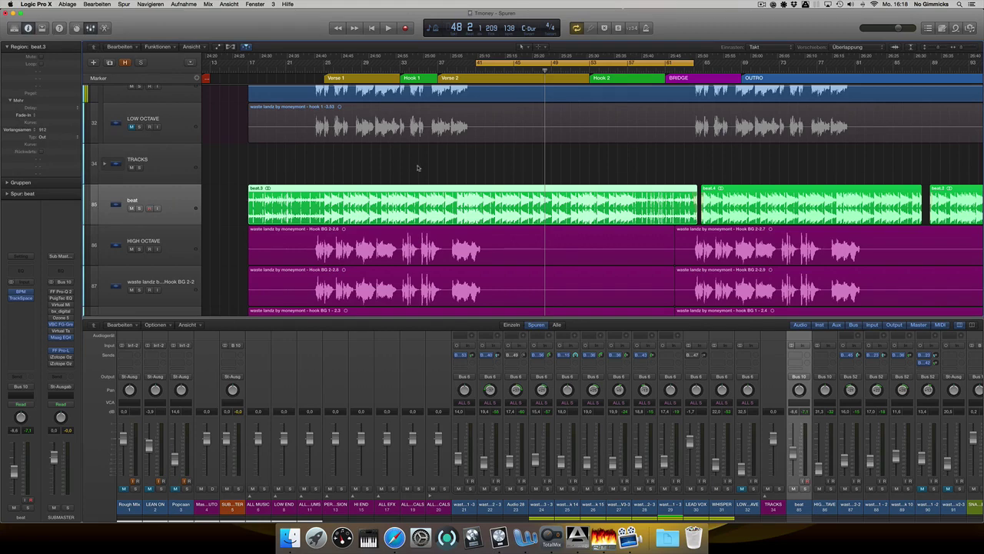
Play the full mix from just before Verse 1, review the whisper, octave and hook background tracks, and stop playback
{"action": "scroll", "coordinate": [417, 168], "scroll_direction": "up", "scroll_amount": 4}
{"action": "left_click", "coordinate": [306, 62]}
{"action": "key", "text": "space"}
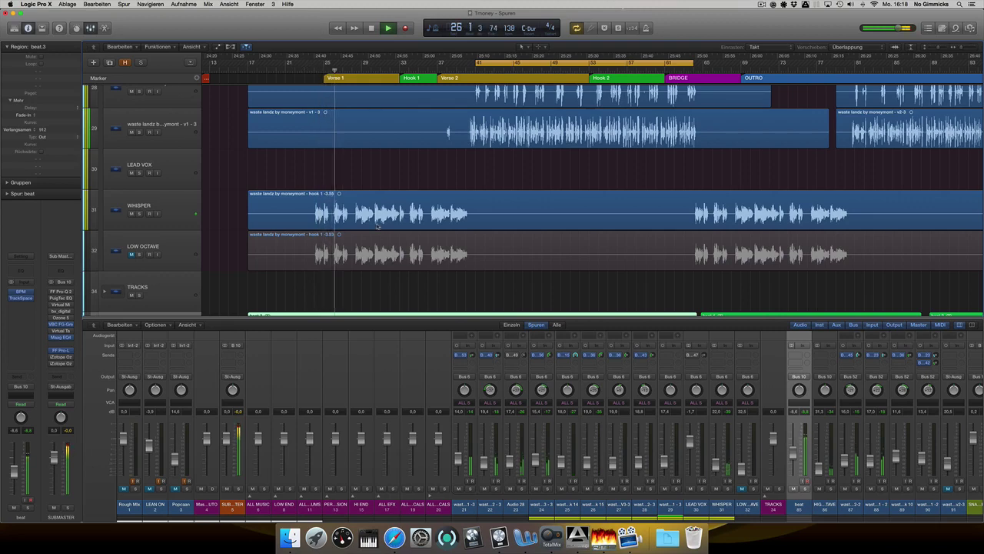
{"action": "scroll", "coordinate": [378, 225], "scroll_direction": "down", "scroll_amount": 6}
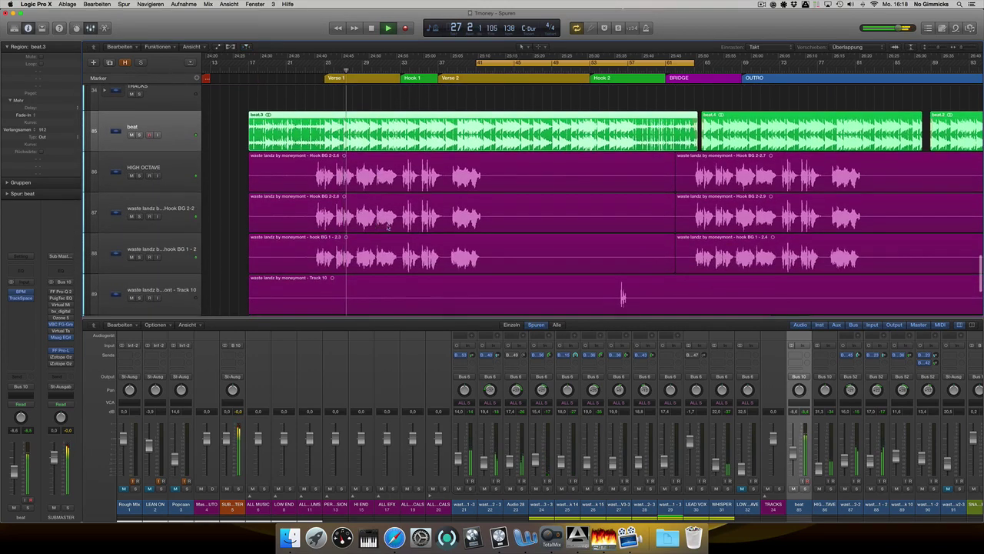
{"action": "scroll", "coordinate": [335, 230], "scroll_direction": "up", "scroll_amount": 2}
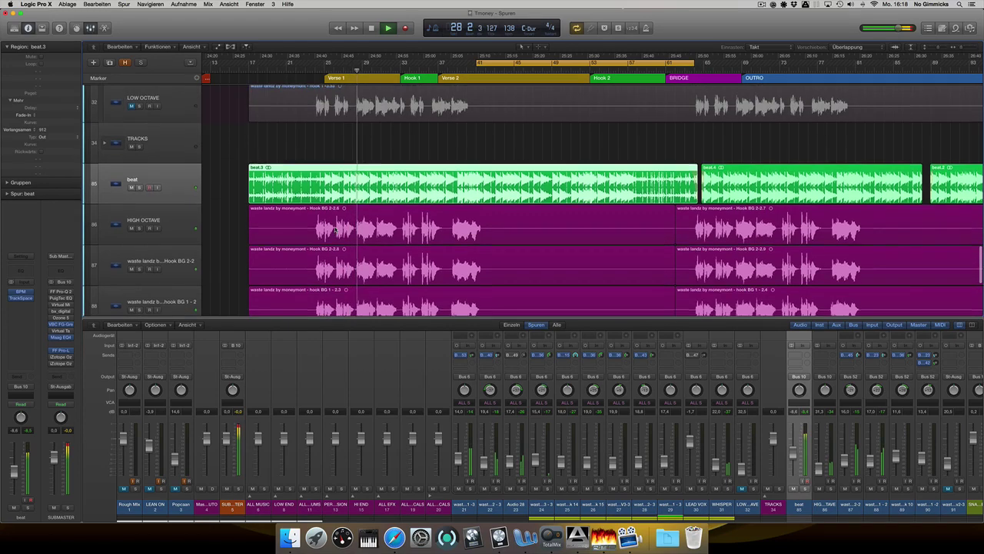
{"action": "scroll", "coordinate": [336, 230], "scroll_direction": "up", "scroll_amount": 5}
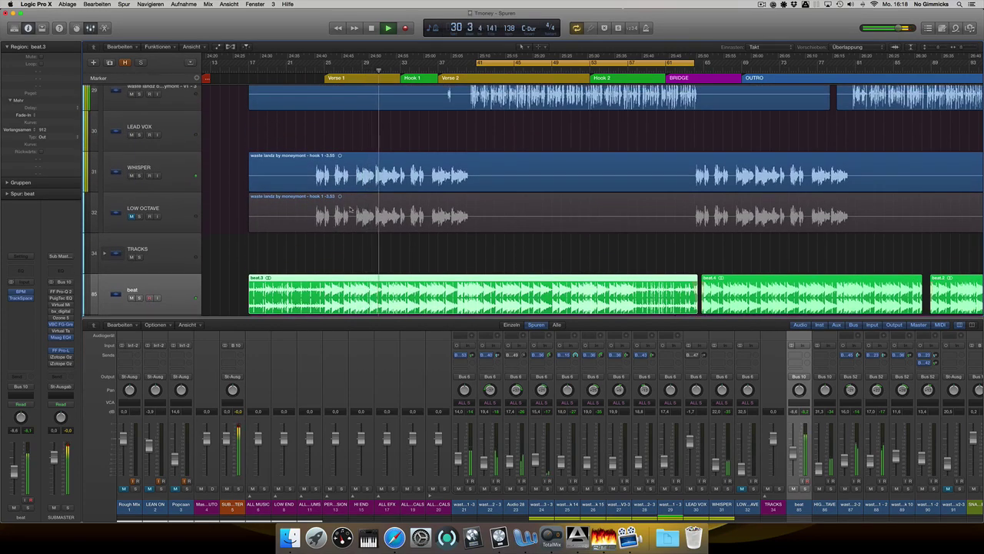
{"action": "scroll", "coordinate": [350, 209], "scroll_direction": "down", "scroll_amount": 8}
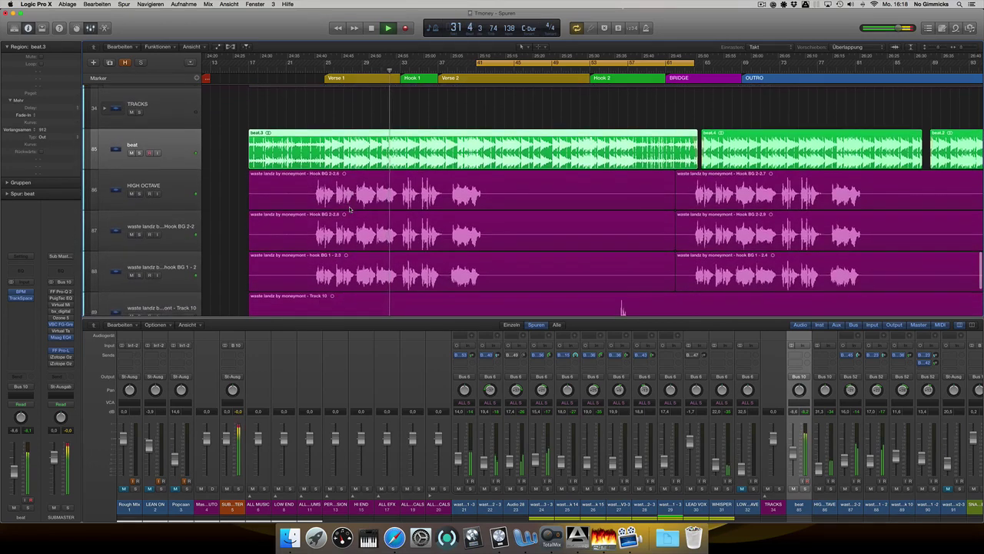
{"action": "key", "text": "space"}
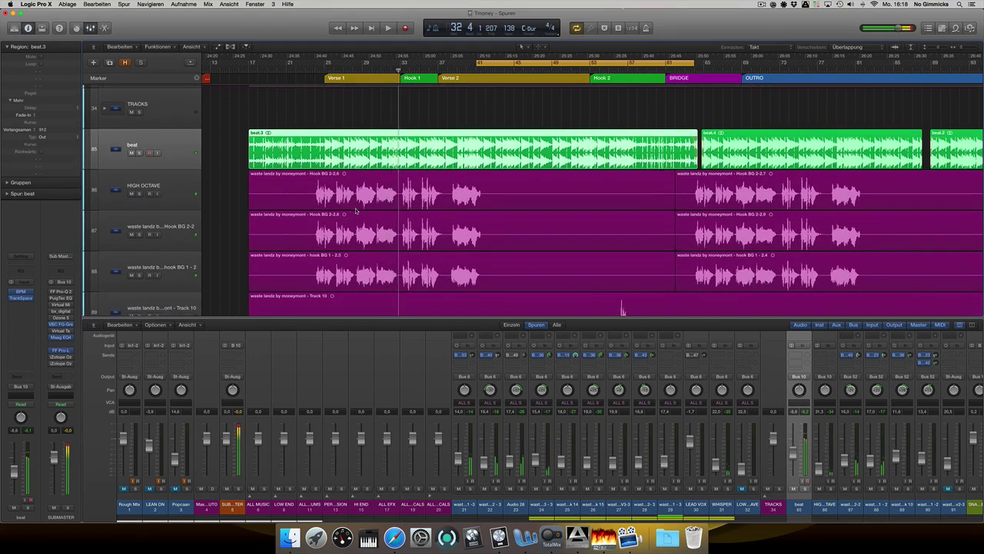